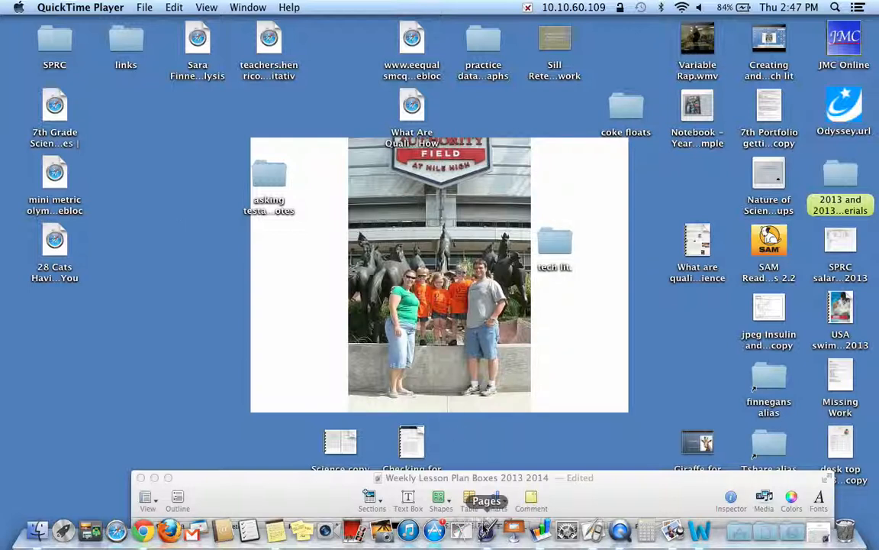
# Switch to Pages and create a new word-processing document from the Blank template.
pyautogui.click(461, 529)
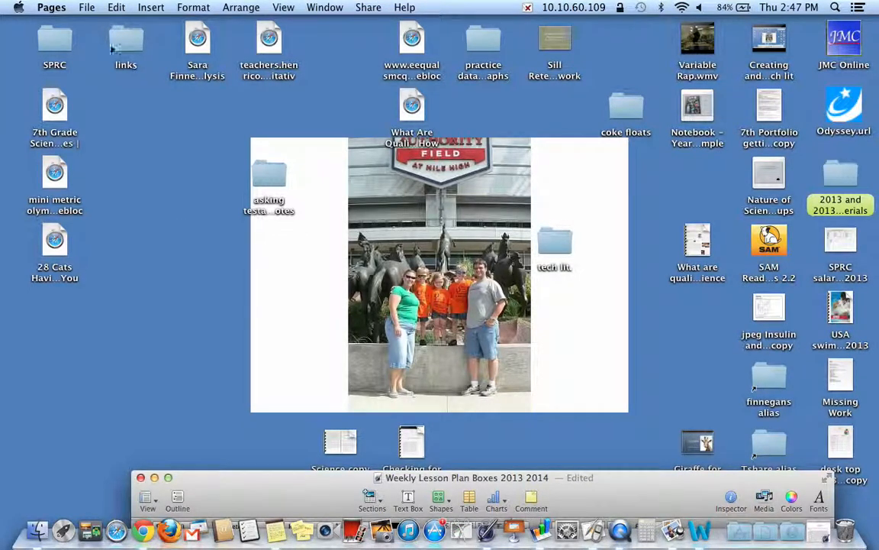
pyautogui.click(86, 7)
pyautogui.click(96, 25)
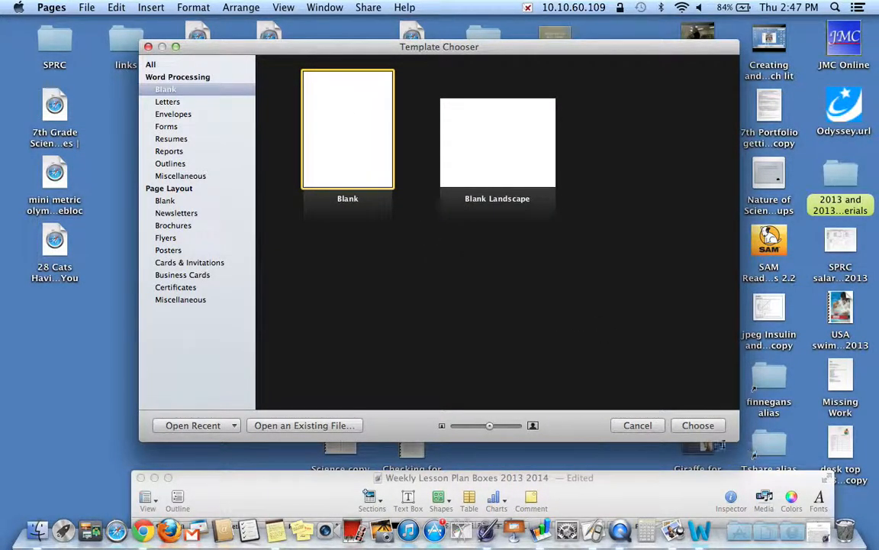
pyautogui.click(698, 425)
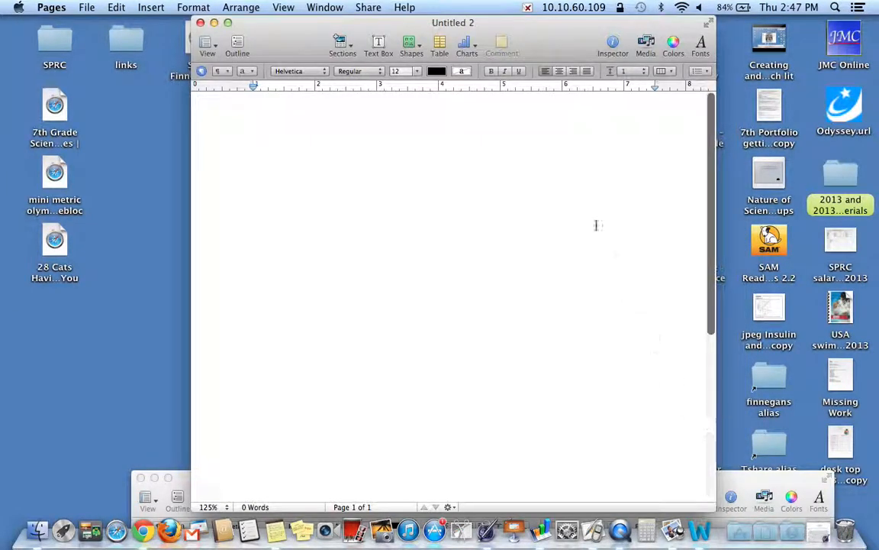
# Enter a centred title made of the teacher's name in possessive form followed by "Class News".
pyautogui.click(560, 72)
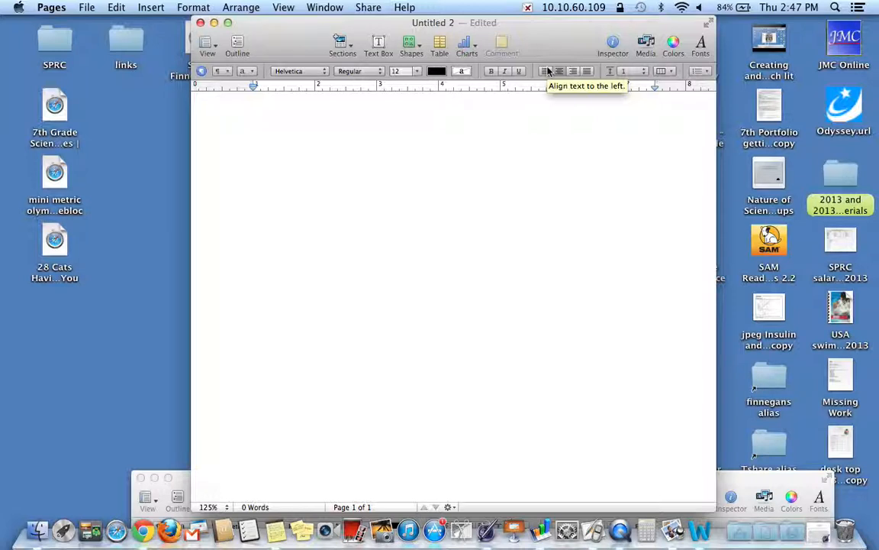
pyautogui.write("Finn's ")
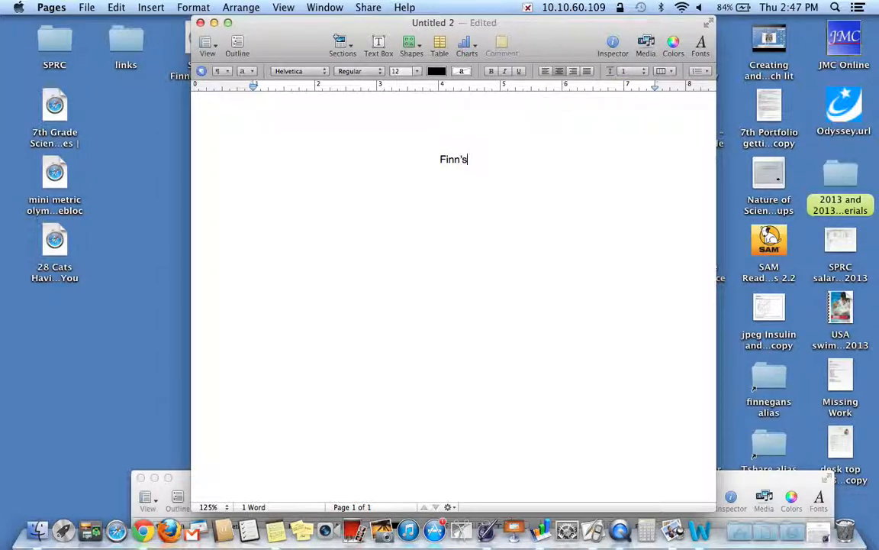
pyautogui.write('Class News')
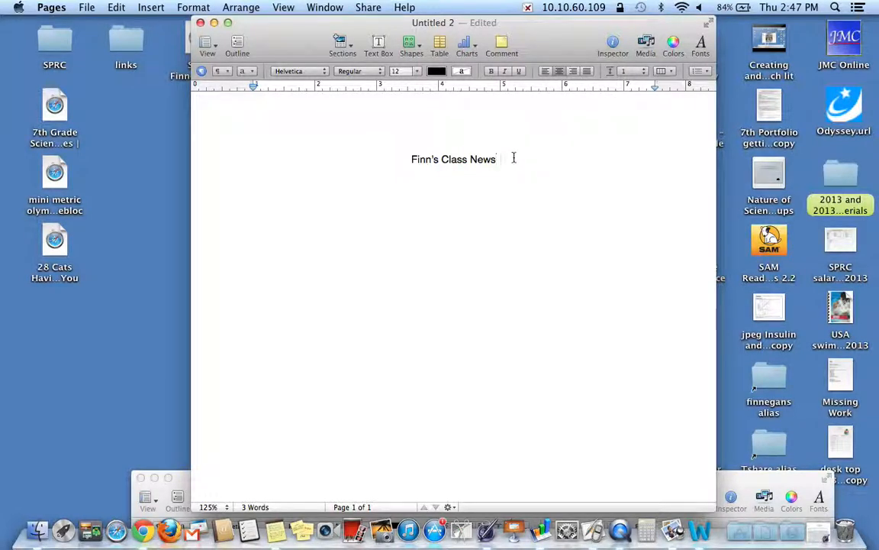
# Format the title at size 36 in the Janda Elegant Handwriting font.
pyautogui.moveTo(514, 158); pyautogui.dragTo(415, 159)
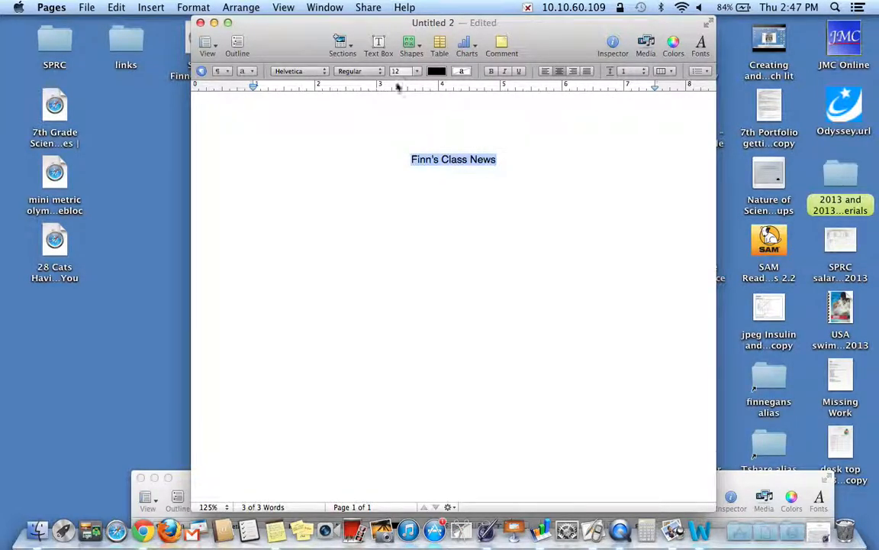
pyautogui.click(418, 72)
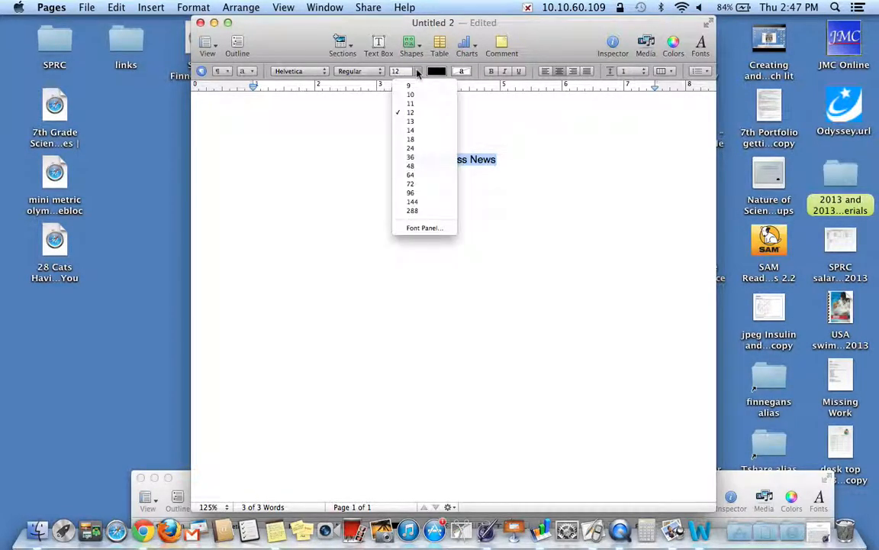
pyautogui.click(416, 156)
pyautogui.click(326, 72)
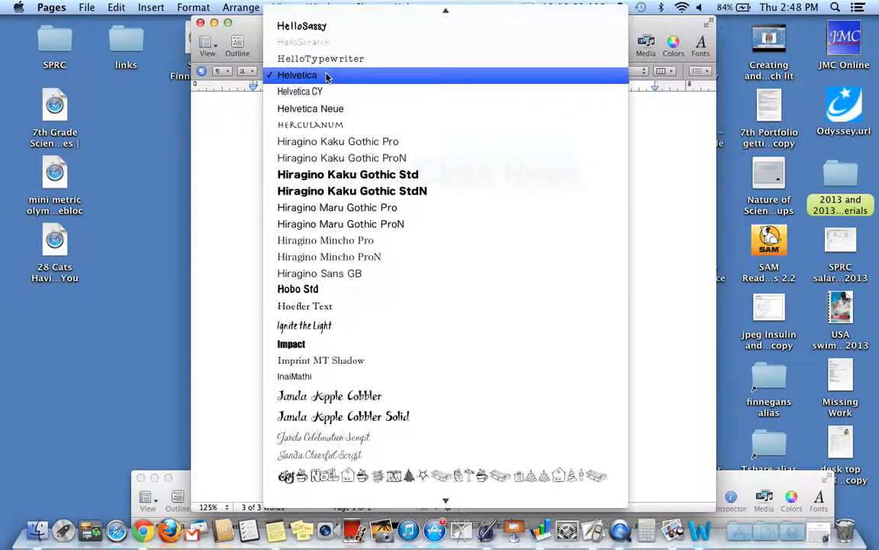
pyautogui.scroll(-10, 345, 230)
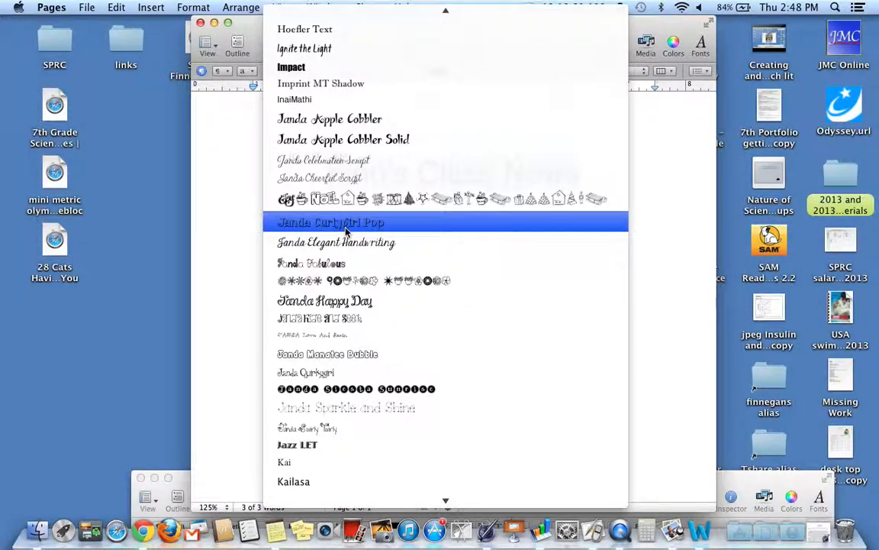
pyautogui.click(345, 243)
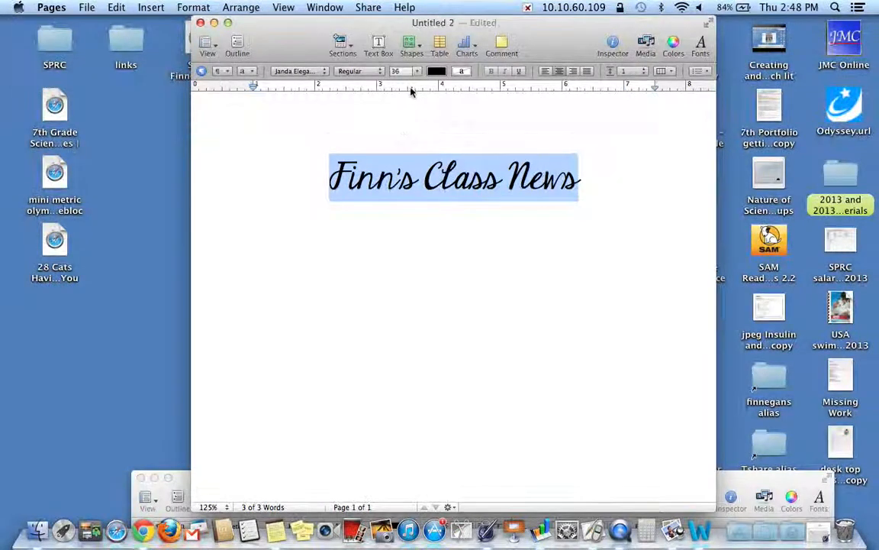
# Keep the title's Regular typeface and colour its text dark bluish purple.
pyautogui.click(382, 72)
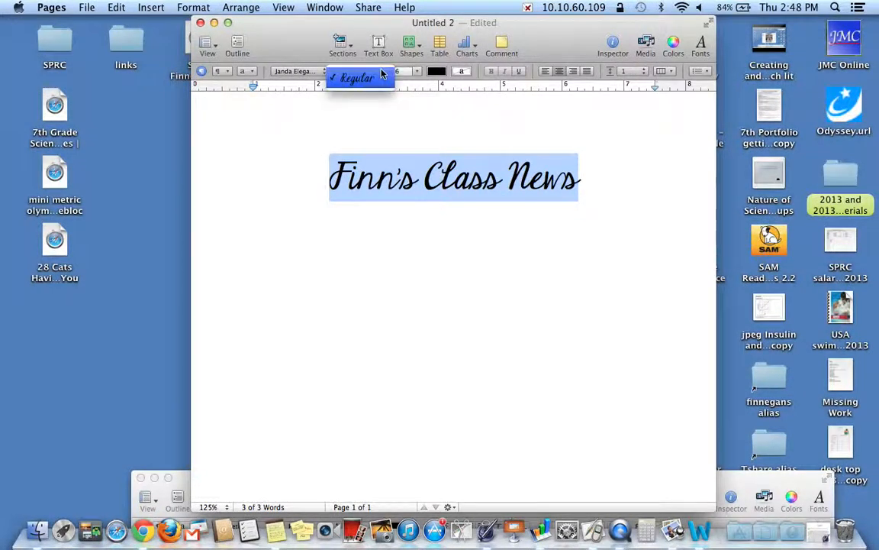
pyautogui.click(382, 74)
pyautogui.click(439, 72)
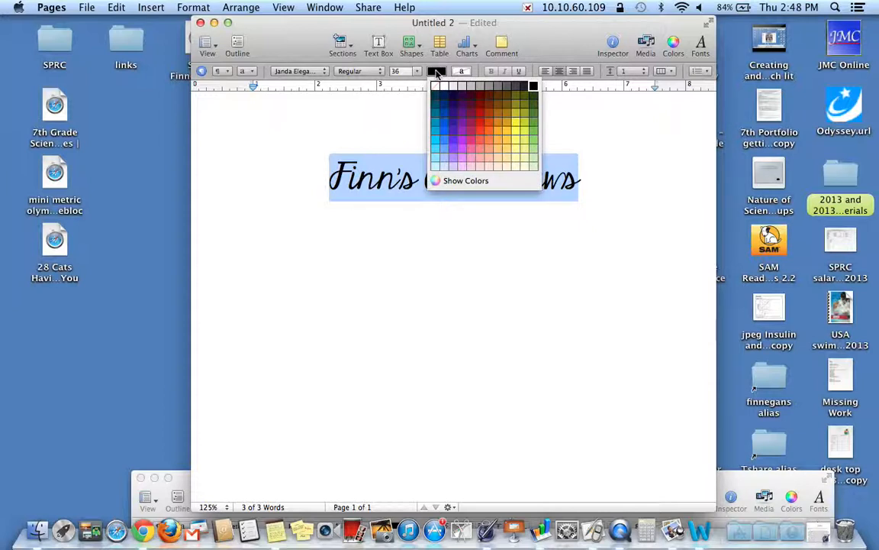
pyautogui.click(454, 135)
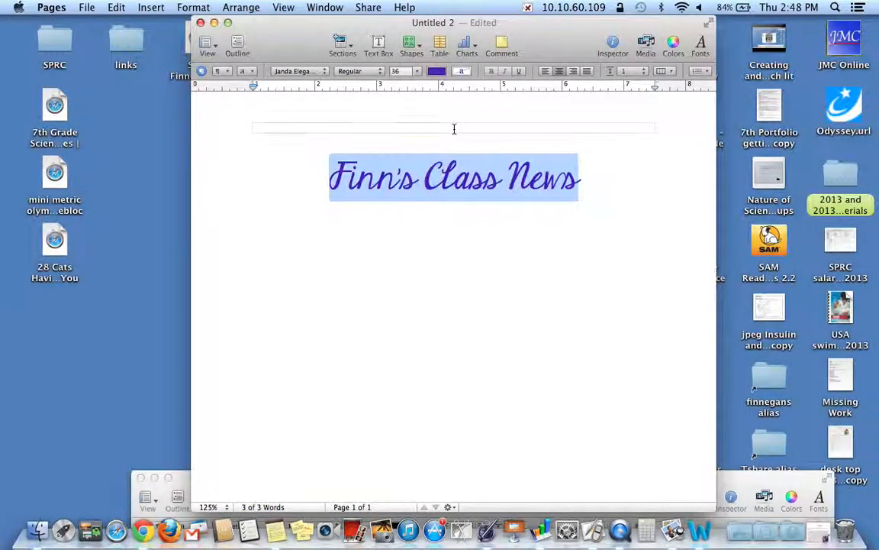
# Add a right-aligned line below the title reading "October 2013" at font size 18.
pyautogui.click(615, 177)
pyautogui.press('Return')
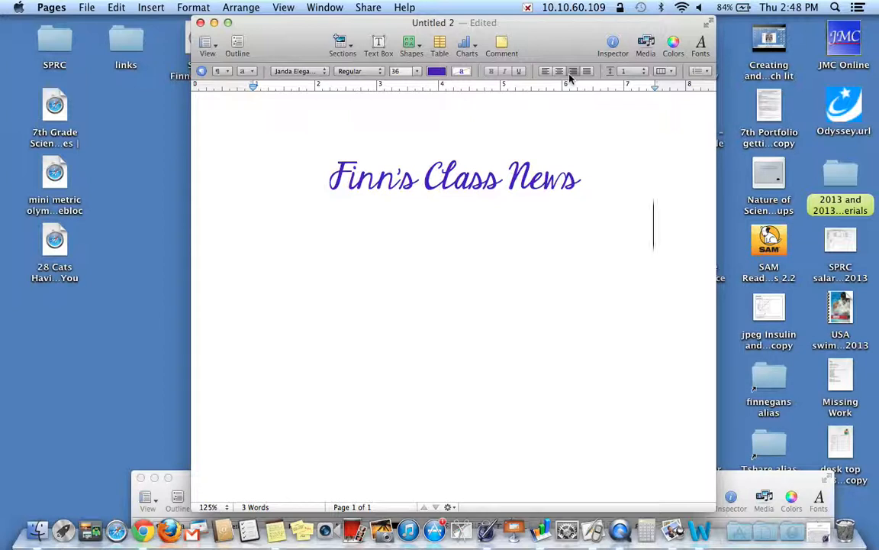
pyautogui.click(417, 71)
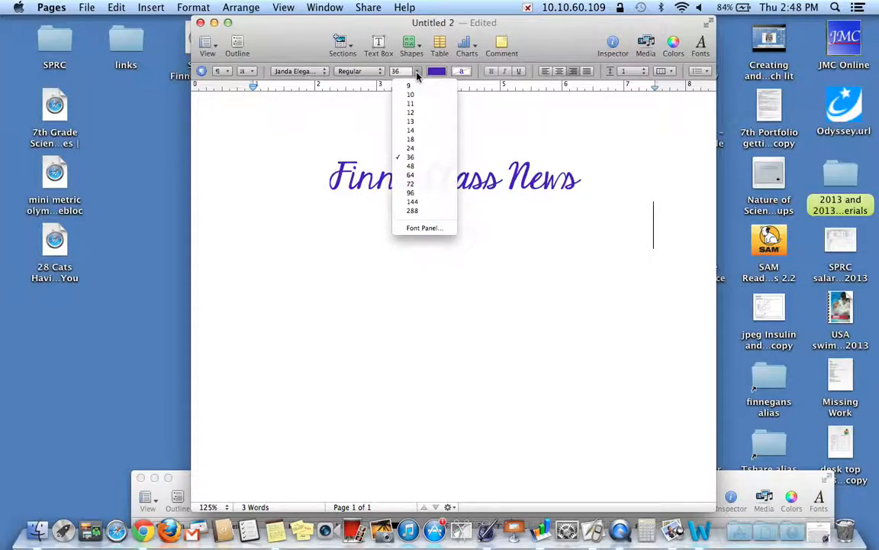
pyautogui.click(417, 142)
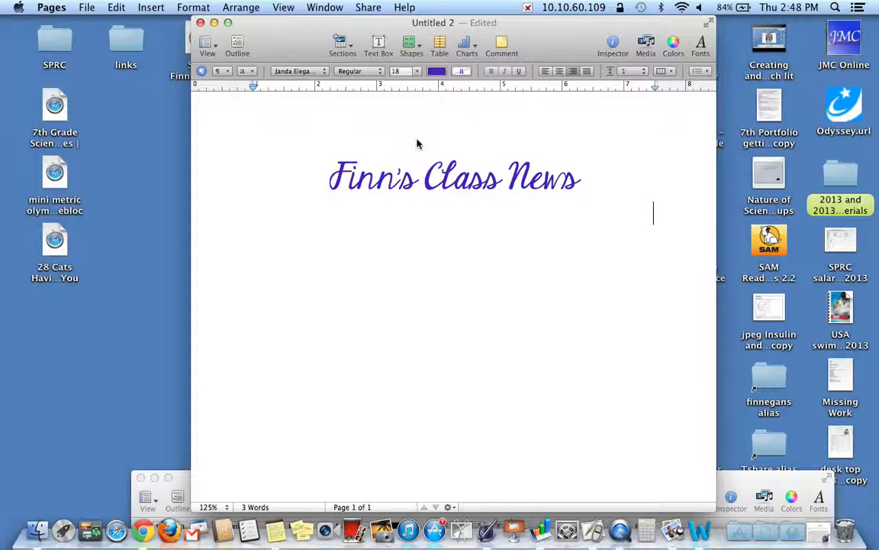
pyautogui.write('tober 2013')
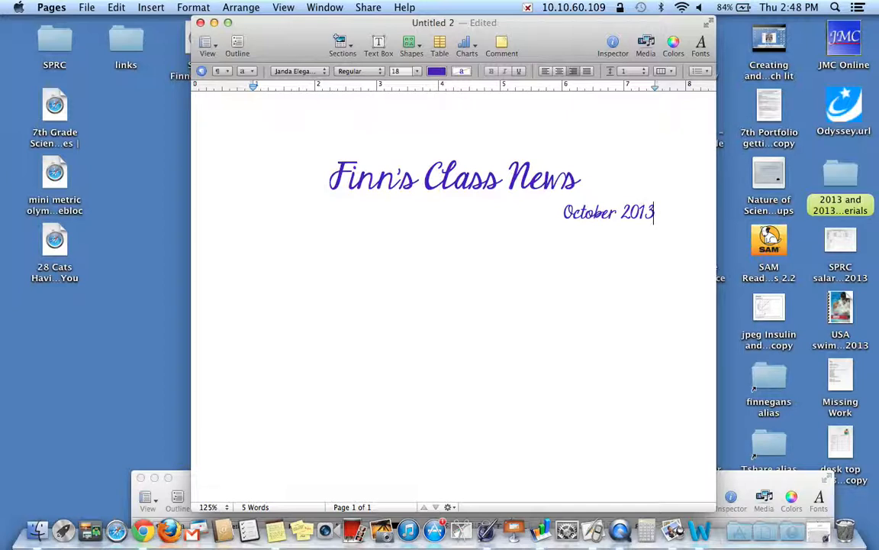
# Recolour the "October 2013" line bright blue and set its font to Hobo Std.
pyautogui.moveTo(658, 214); pyautogui.dragTo(535, 214)
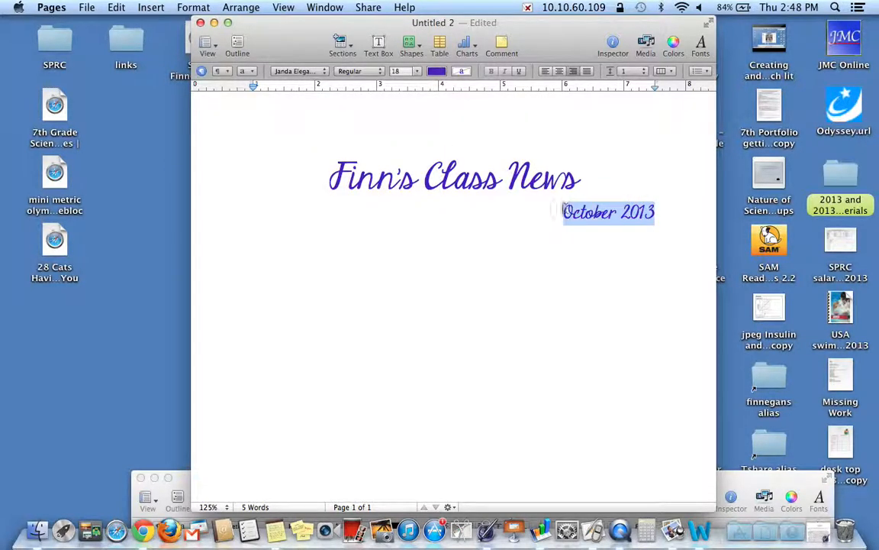
pyautogui.click(439, 73)
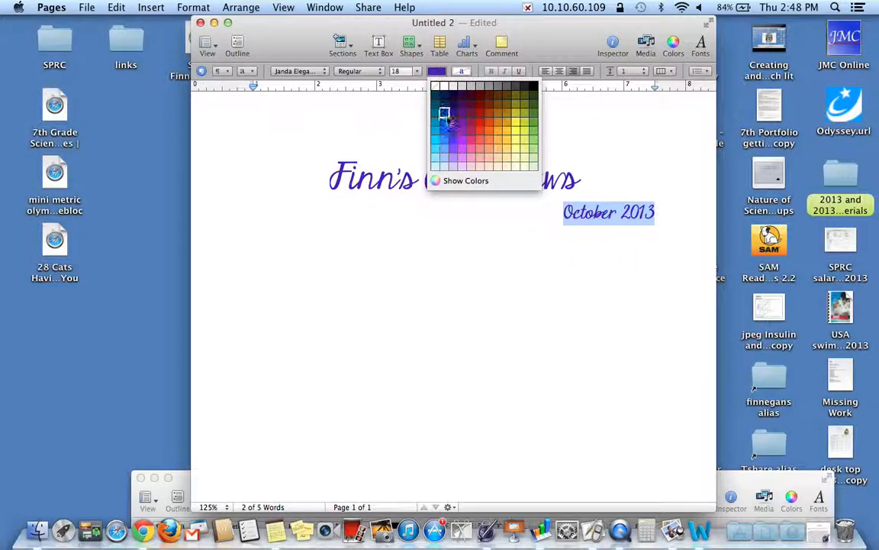
pyautogui.click(447, 120)
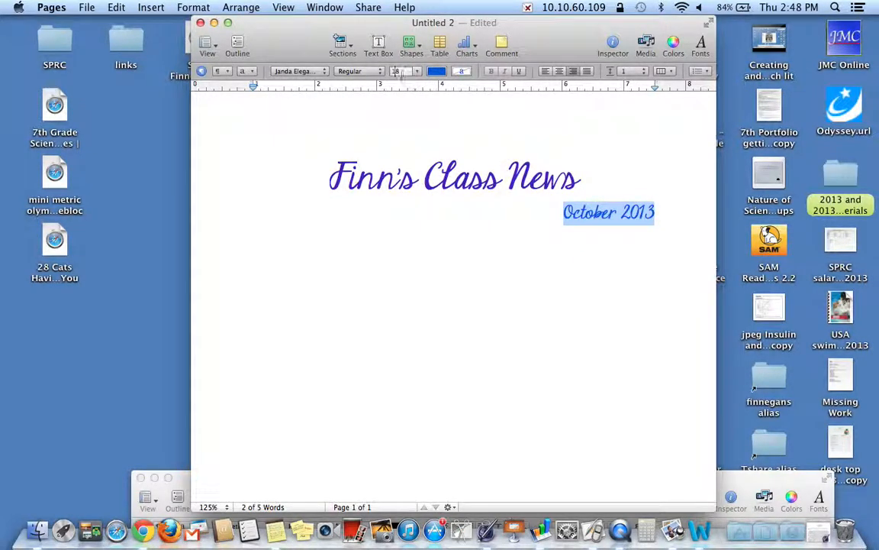
pyautogui.click(293, 71)
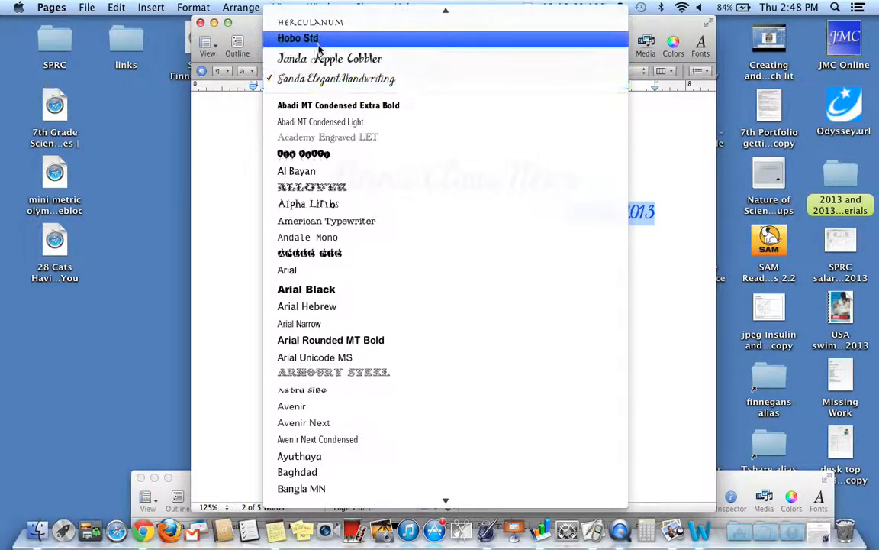
pyautogui.click(318, 40)
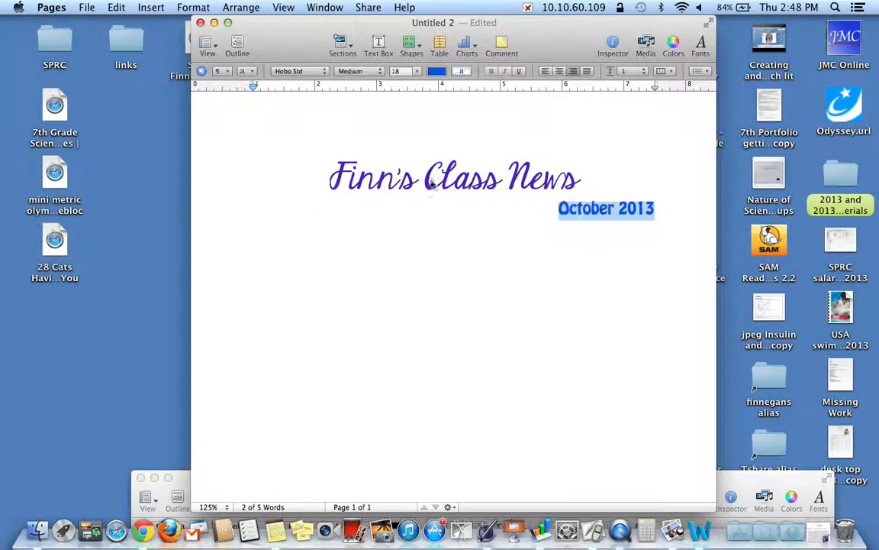
# Start a new left-aligned paragraph below the date, leaving a blank line in between.
pyautogui.click(664, 206)
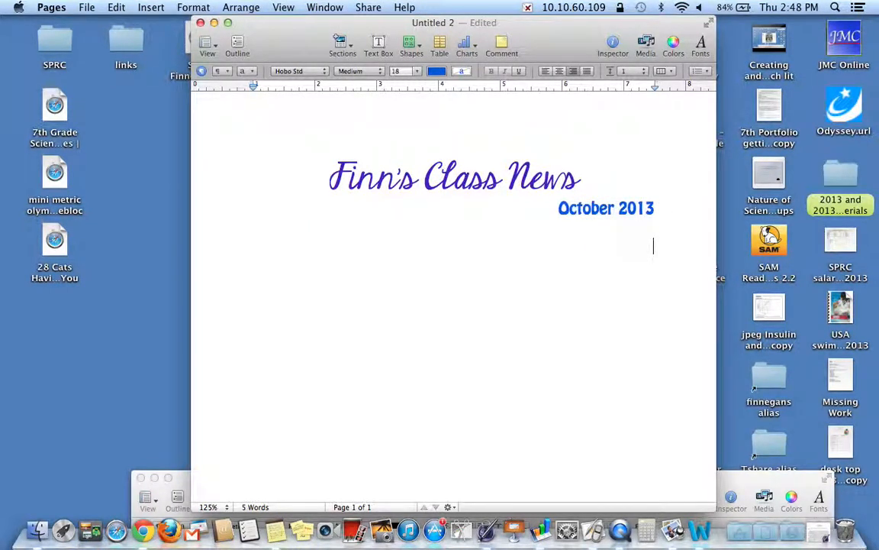
pyautogui.press('Return')
pyautogui.click(545, 71)
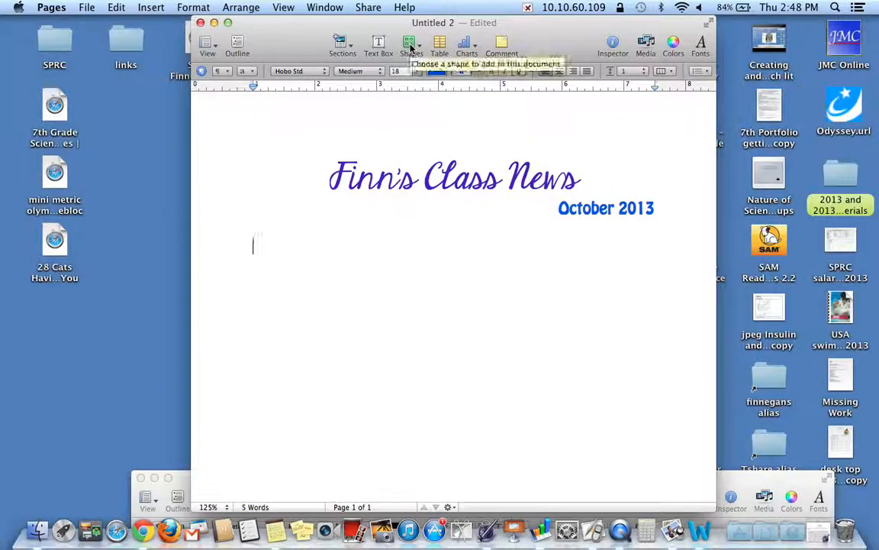
# Insert a straight line shape and move it up directly beneath the title, level with the date.
pyautogui.click(410, 44)
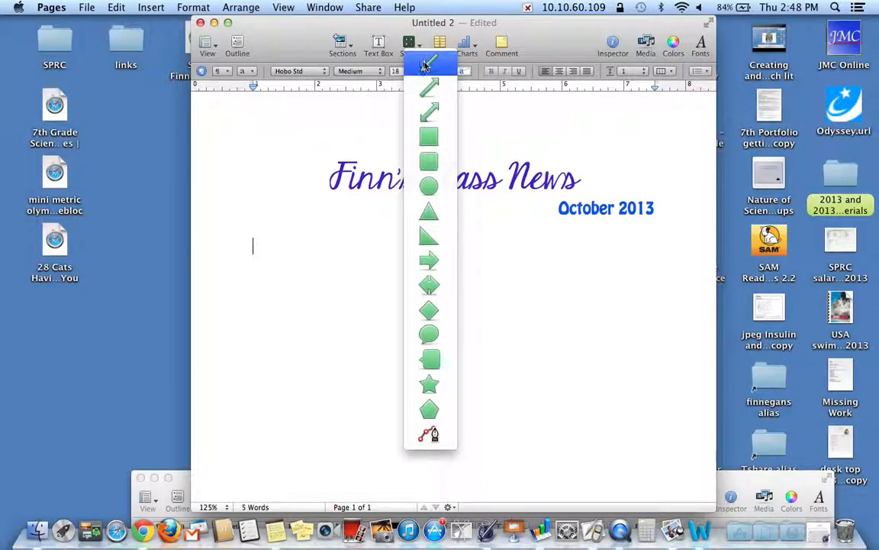
pyautogui.click(428, 62)
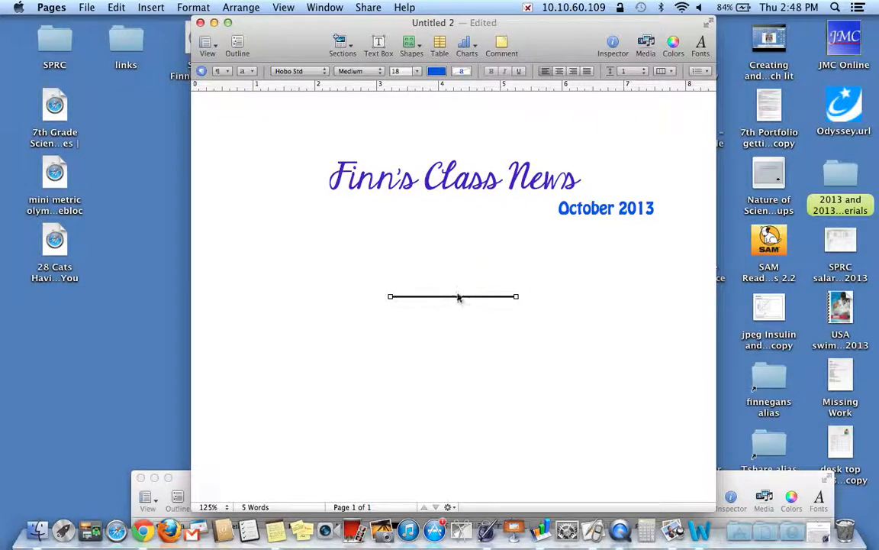
pyautogui.moveTo(457, 296); pyautogui.dragTo(465, 209)
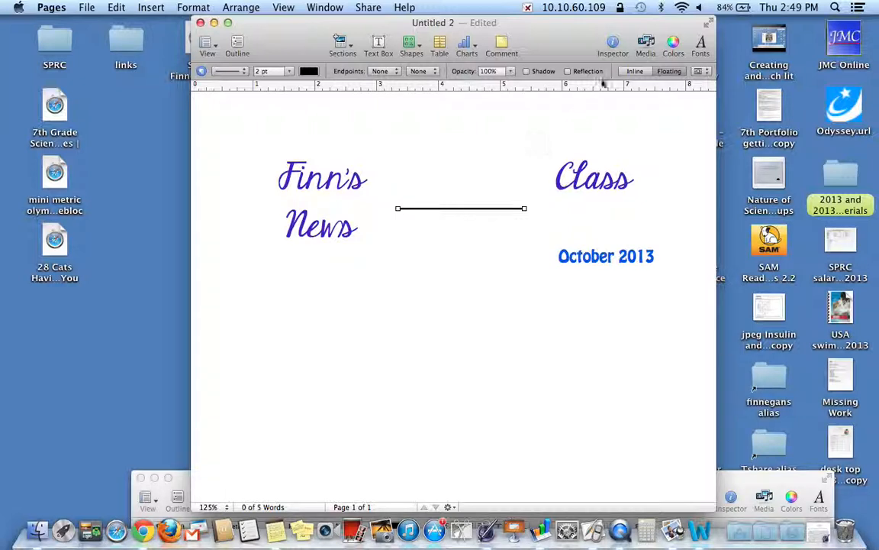
# Turn off text wrapping for the floating line using the Wrap inspector's "Object causes wrap" option.
pyautogui.click(613, 45)
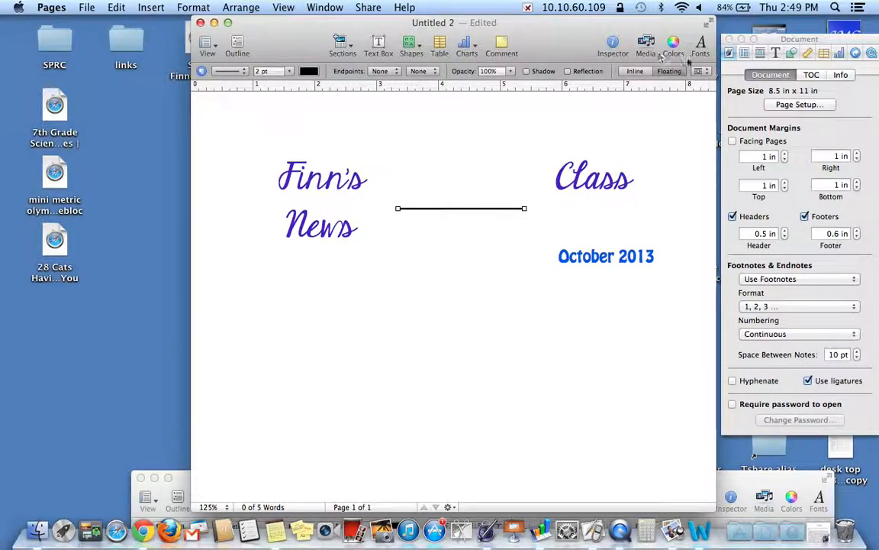
pyautogui.click(777, 53)
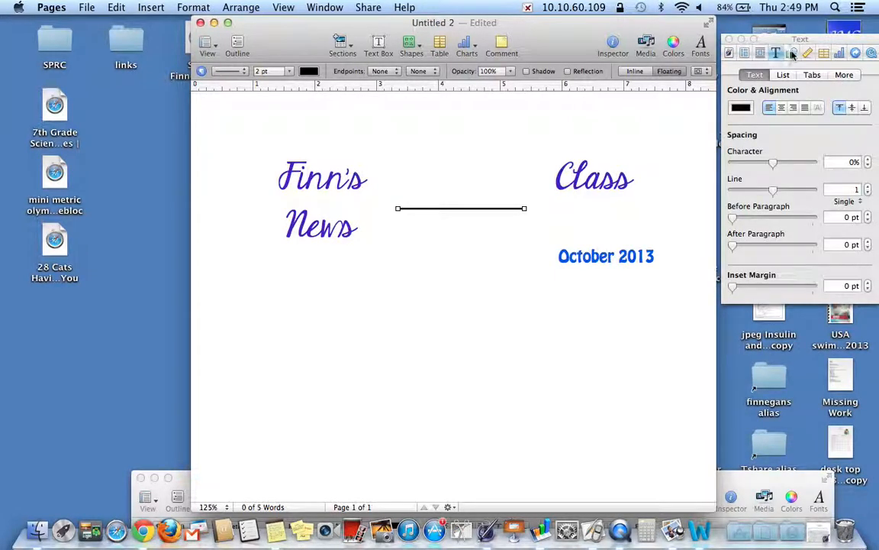
pyautogui.click(792, 54)
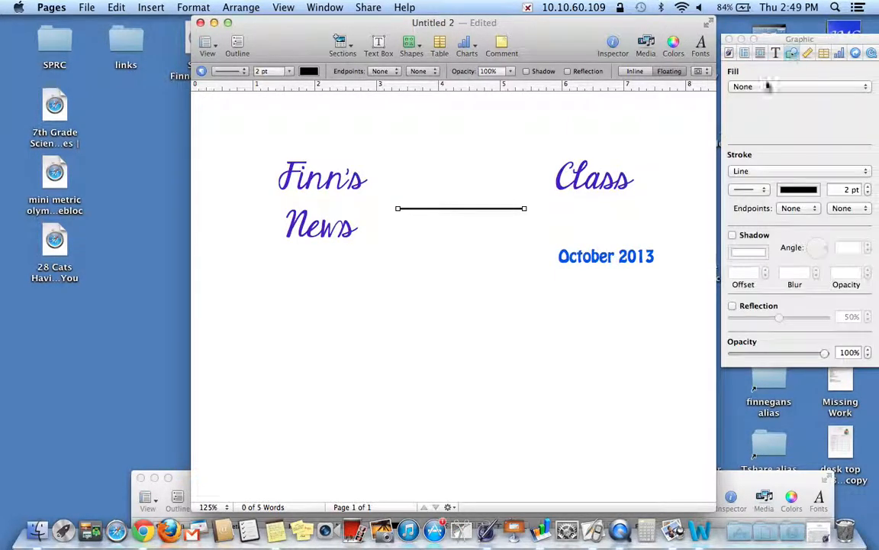
pyautogui.click(746, 56)
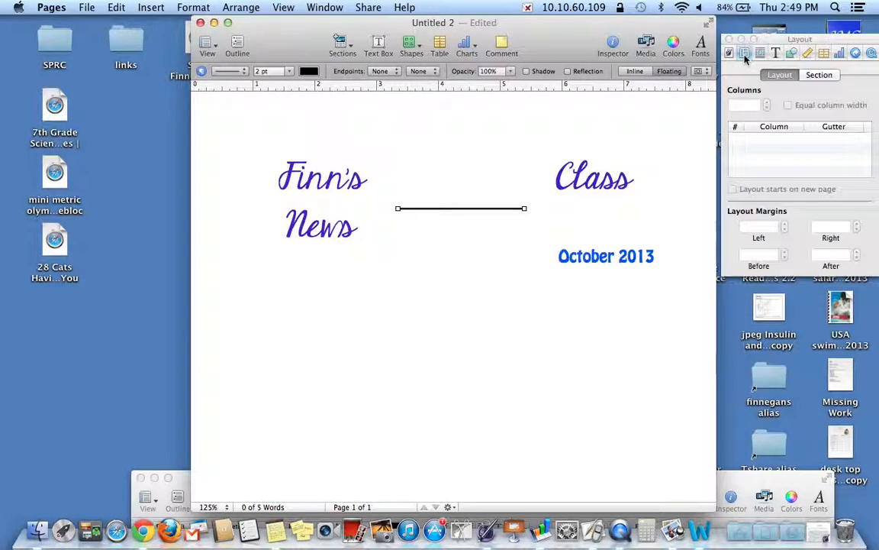
pyautogui.click(760, 57)
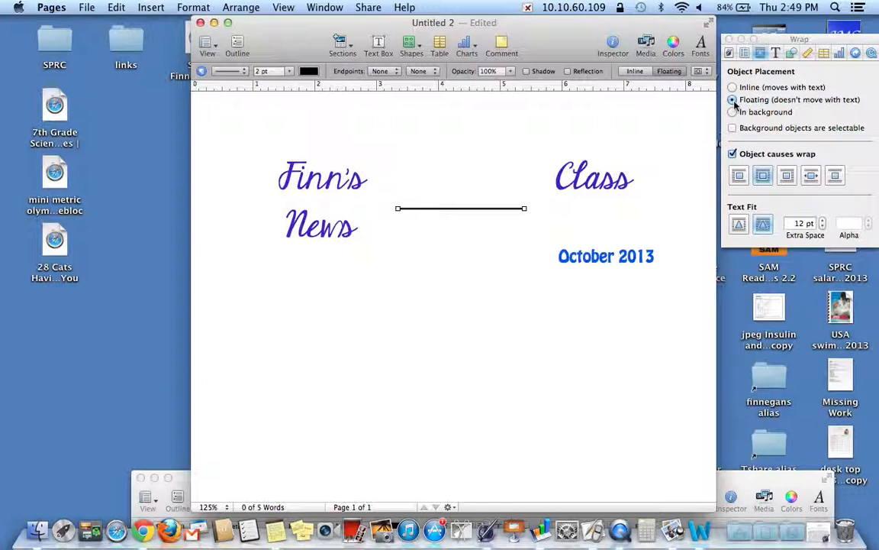
pyautogui.click(732, 154)
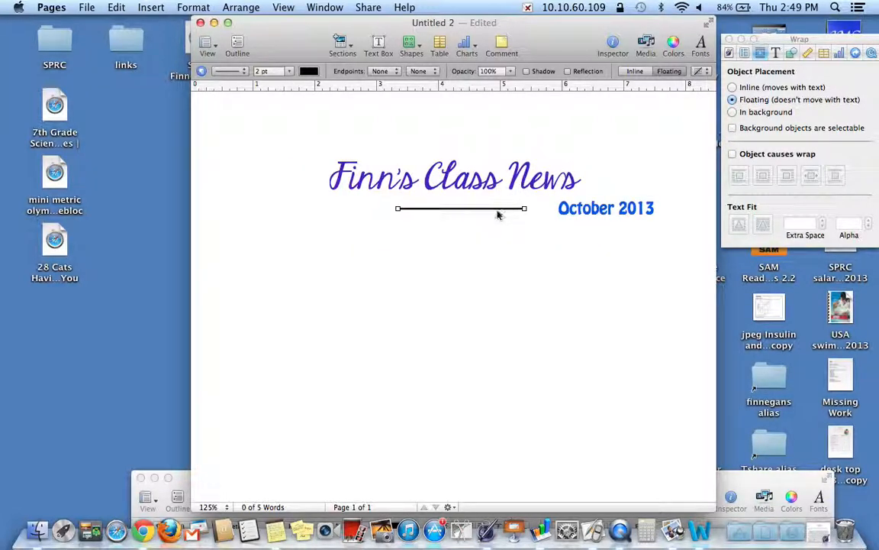
# Stretch the divider line horizontally to about 6 inches long and place it between the title and the date.
pyautogui.moveTo(497, 213); pyautogui.dragTo(660, 197)
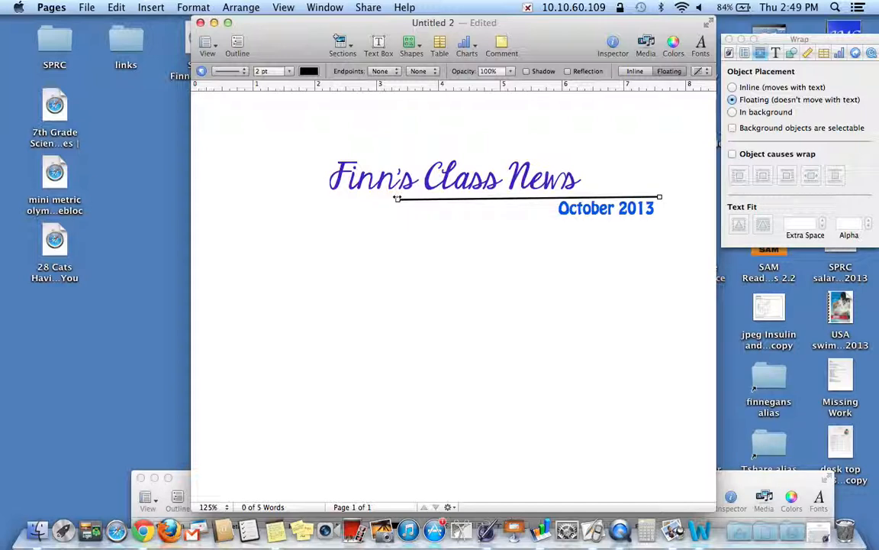
pyautogui.moveTo(396, 199); pyautogui.dragTo(290, 197)
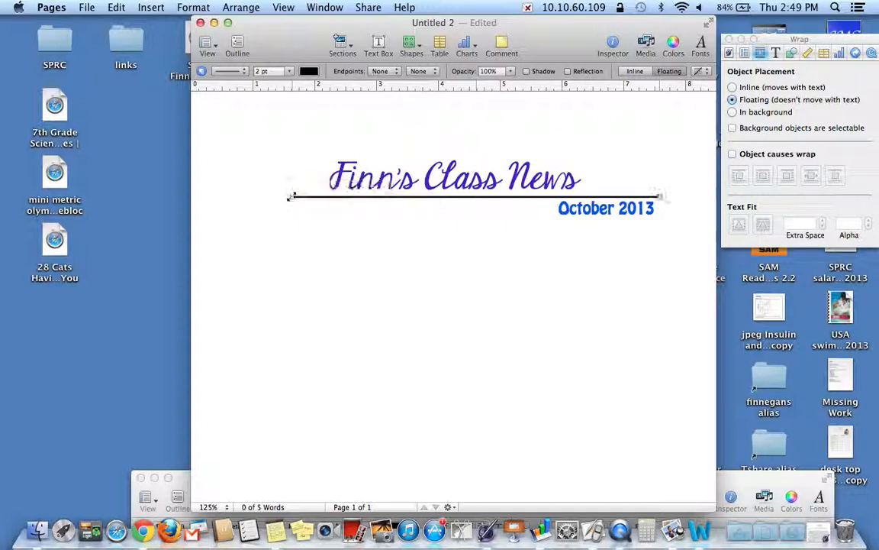
pyautogui.moveTo(405, 198); pyautogui.dragTo(396, 198)
# Set the divider line's stroke colour to Lemon yellow in the Graphic inspector.
pyautogui.click(791, 53)
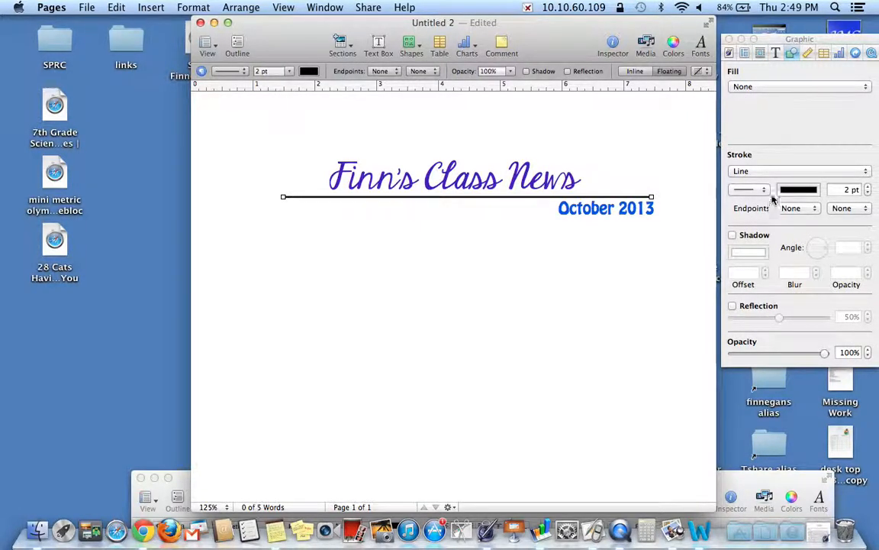
pyautogui.click(798, 189)
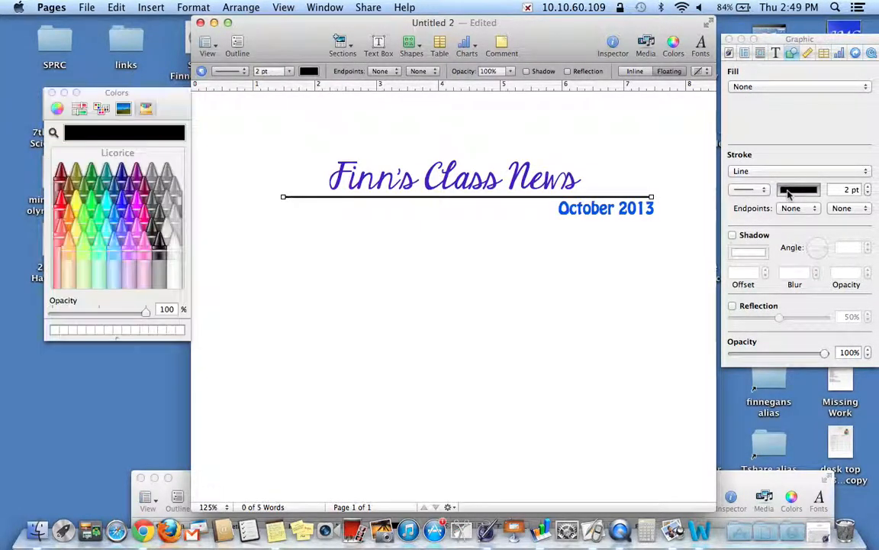
pyautogui.click(66, 186)
# Try two of the thick, rough brush stroke styles on the yellow divider line.
pyautogui.click(748, 190)
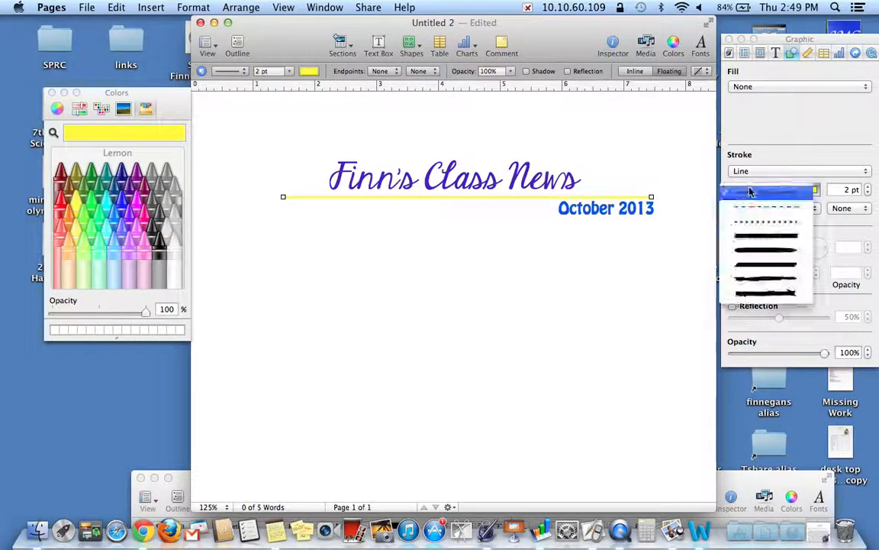
pyautogui.click(761, 237)
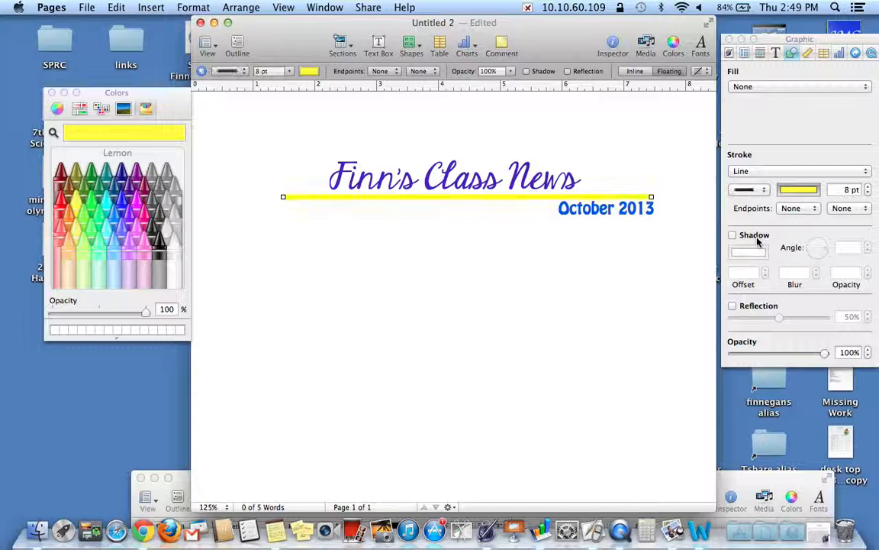
pyautogui.click(759, 195)
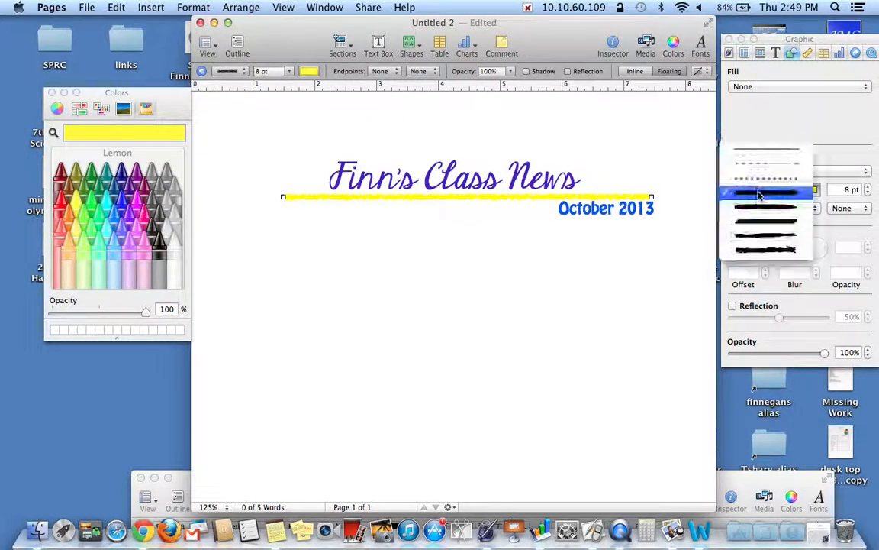
pyautogui.click(766, 249)
# Apply the dashed stroke style to the yellow divider line and set its thickness to 4 pt.
pyautogui.click(749, 189)
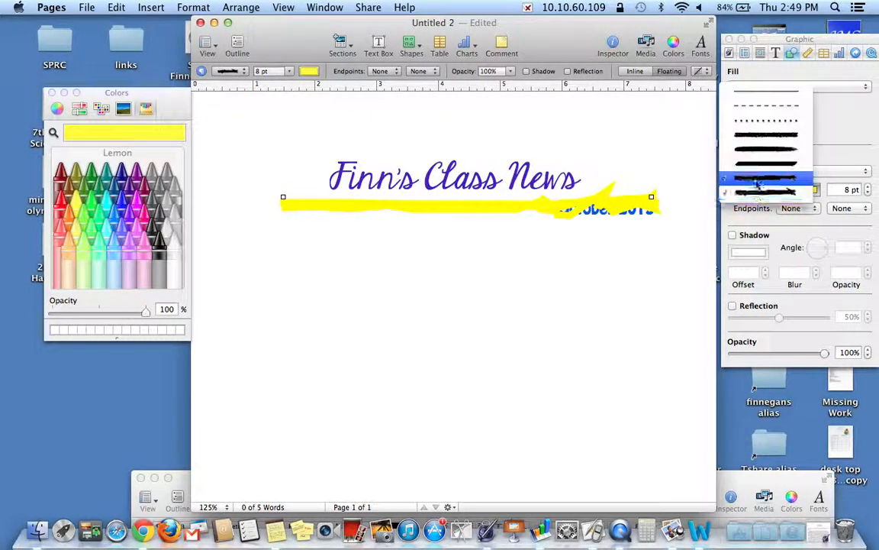
pyautogui.click(758, 113)
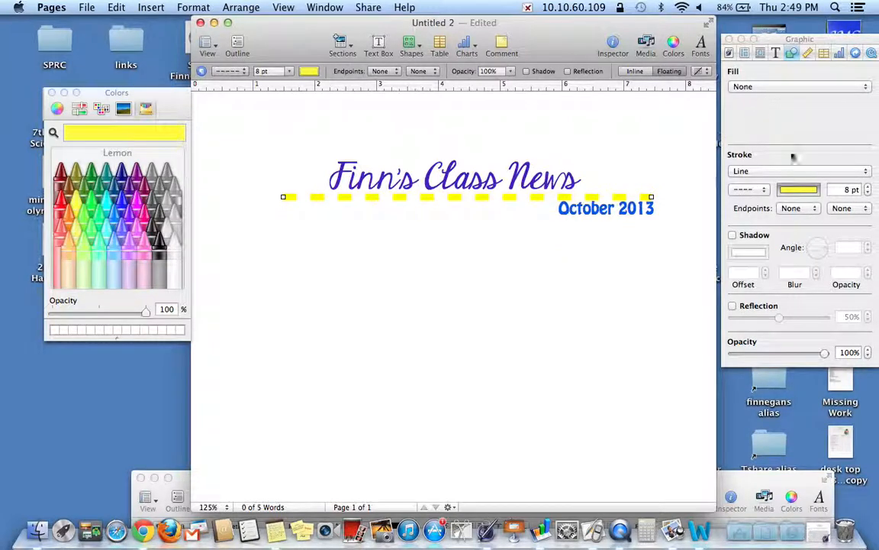
pyautogui.click(868, 193)
pyautogui.click(868, 193)
pyautogui.click(868, 193)
pyautogui.click(868, 194)
pyautogui.click(850, 173)
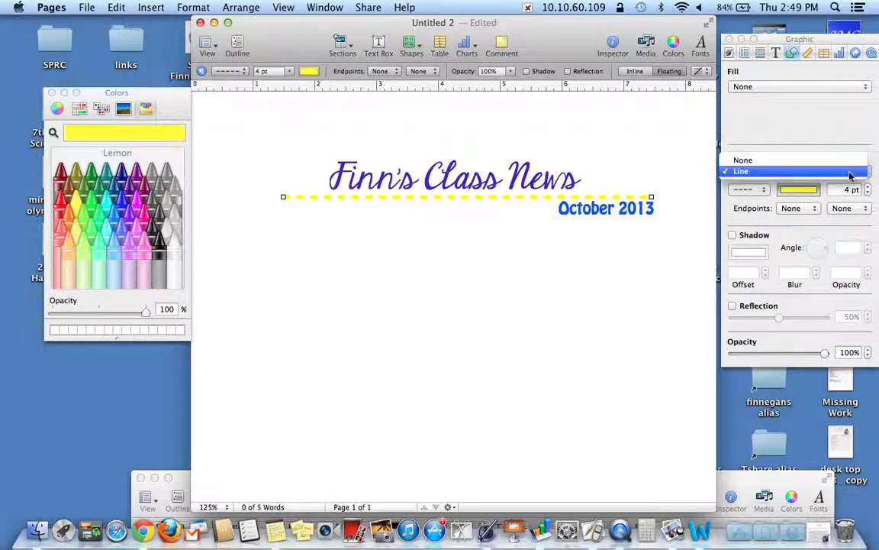
pyautogui.click(851, 173)
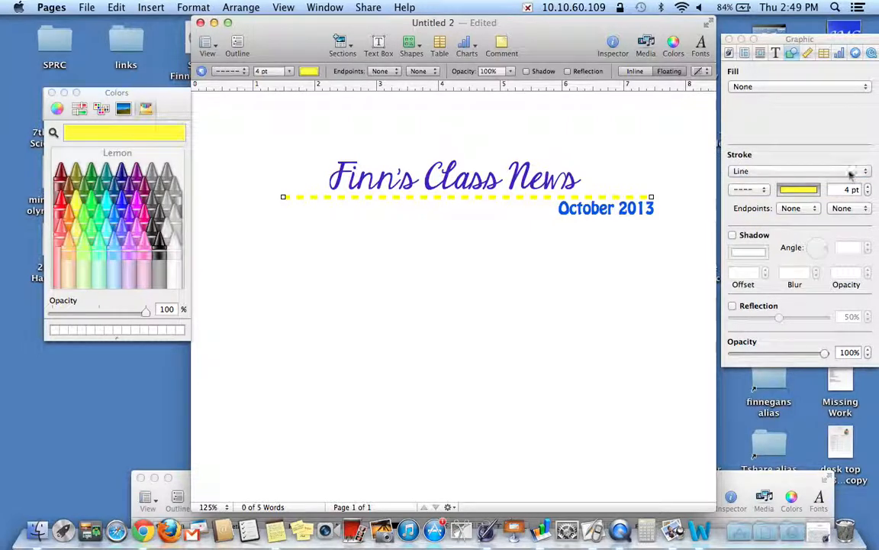
pyautogui.click(387, 253)
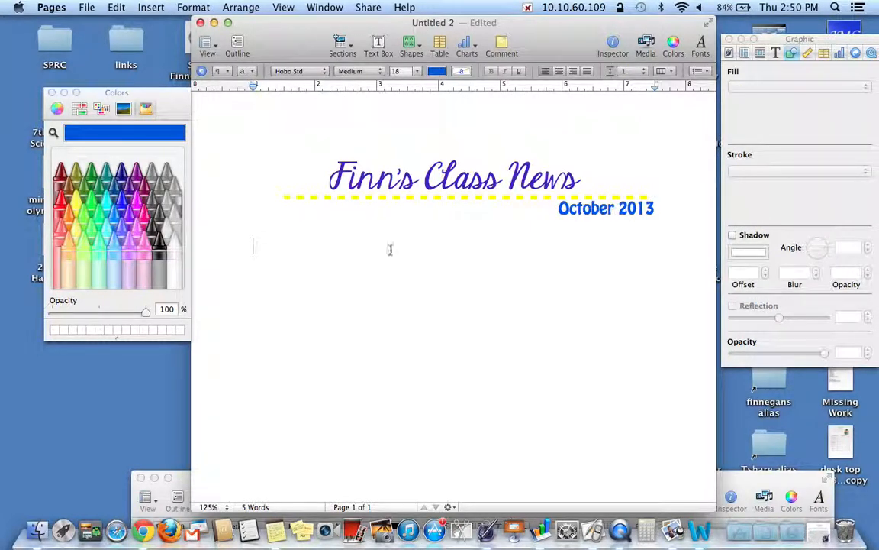
# Set the document's left, right, bottom and top margins to 0.5 in each.
pyautogui.click(730, 53)
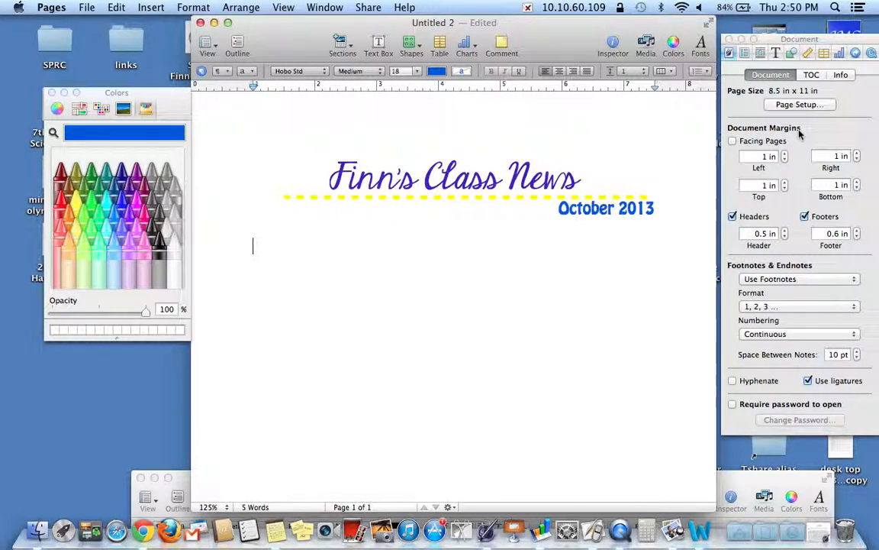
pyautogui.click(784, 160)
pyautogui.click(785, 160)
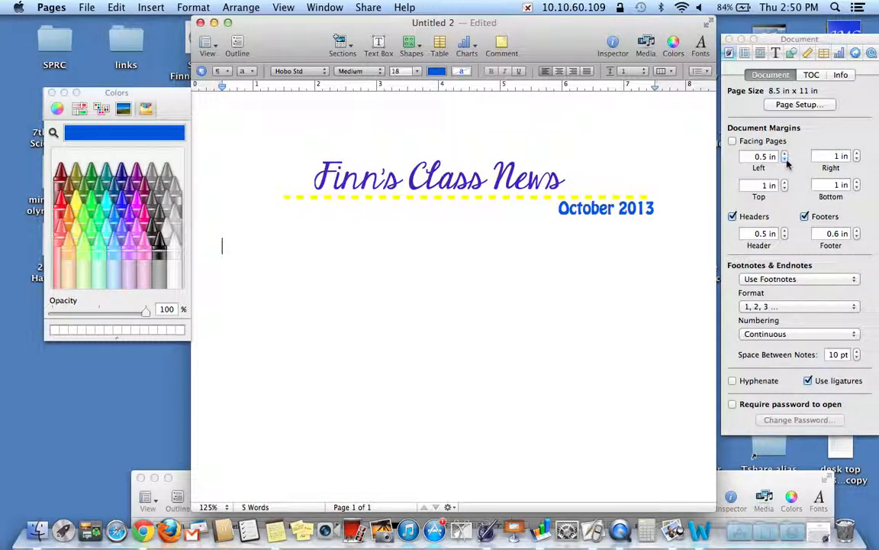
pyautogui.click(857, 159)
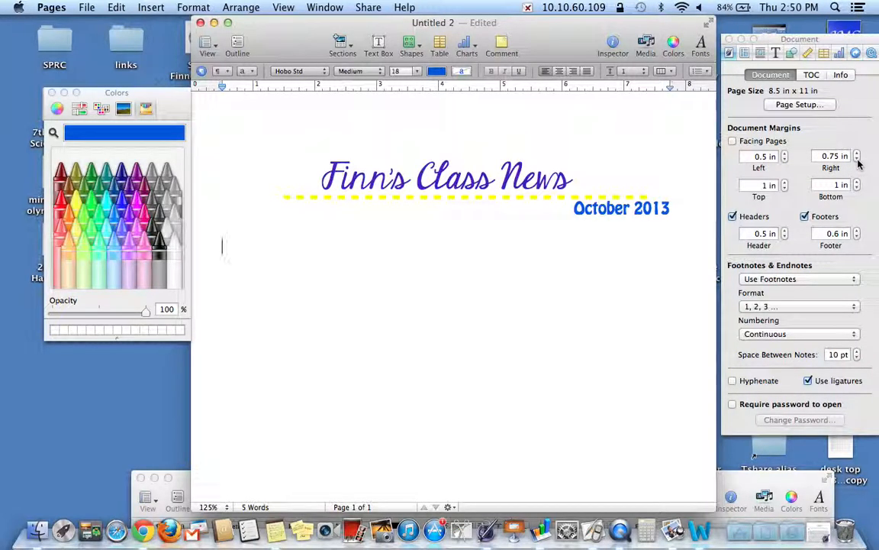
pyautogui.click(857, 159)
pyautogui.click(857, 189)
pyautogui.click(857, 188)
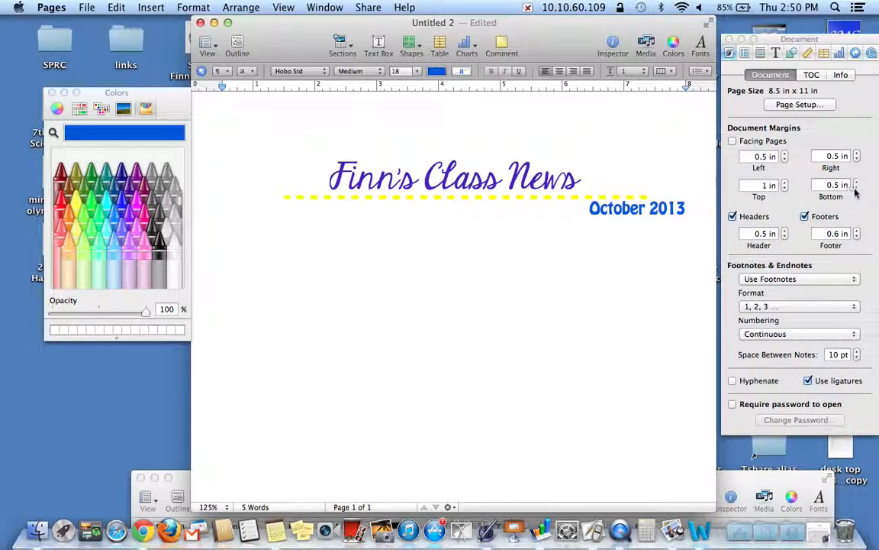
pyautogui.click(785, 189)
pyautogui.click(785, 188)
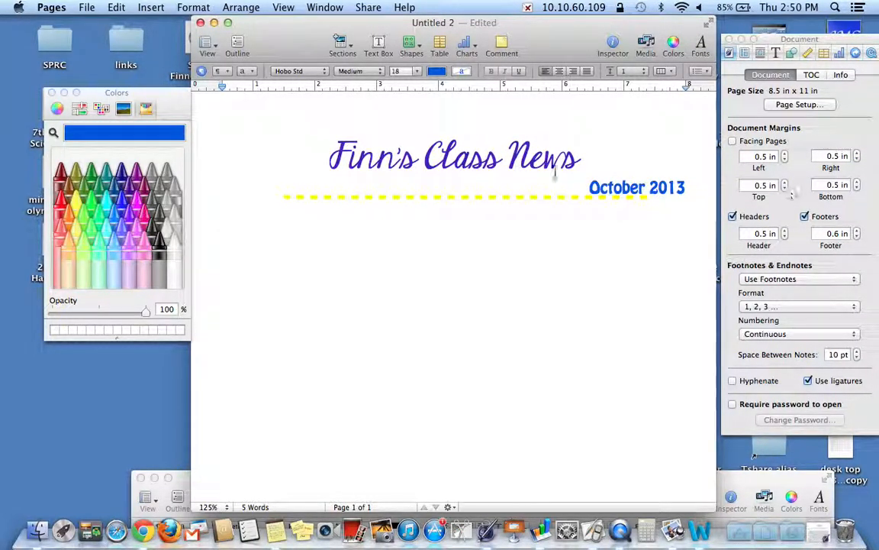
# Move the dashed yellow line up so it sits directly beneath the title, above the date.
pyautogui.moveTo(481, 197); pyautogui.dragTo(474, 182)
pyautogui.click(427, 218)
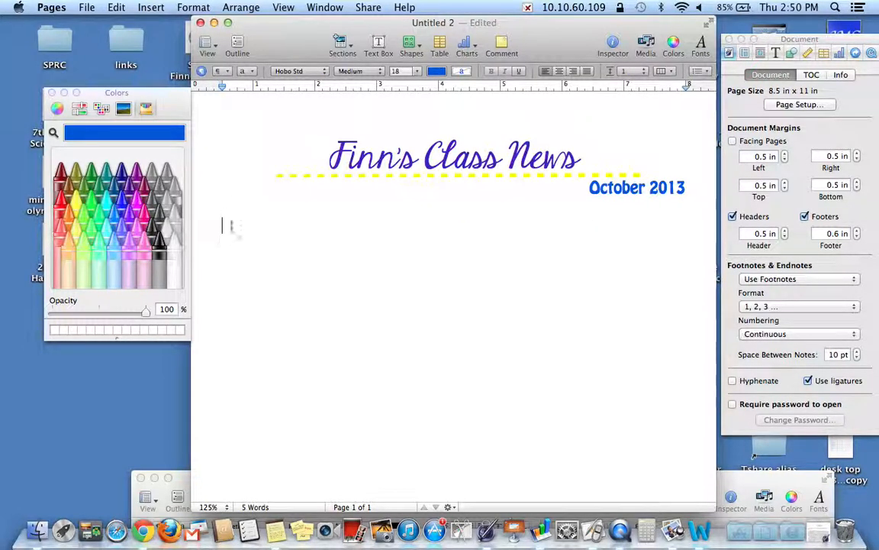
# Insert a layout break below the date and set the new layout to three columns of equal width.
pyautogui.click(150, 7)
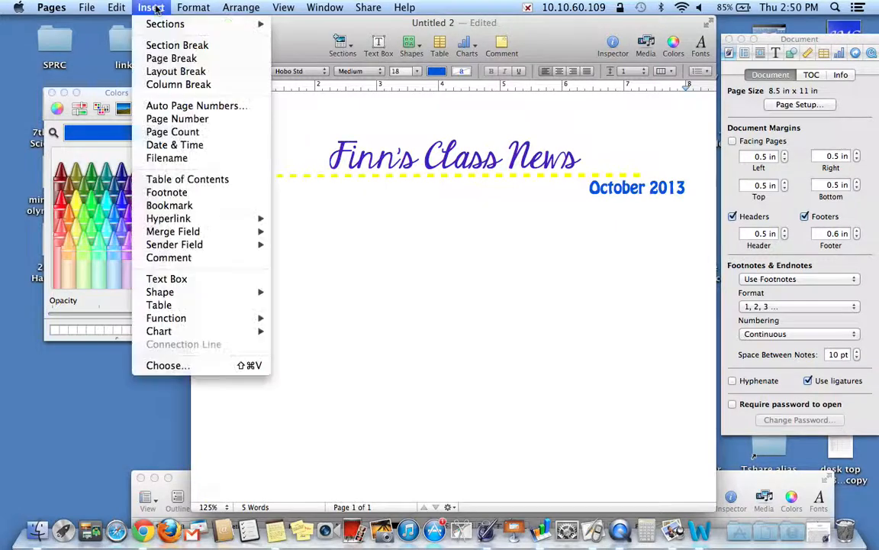
pyautogui.click(174, 71)
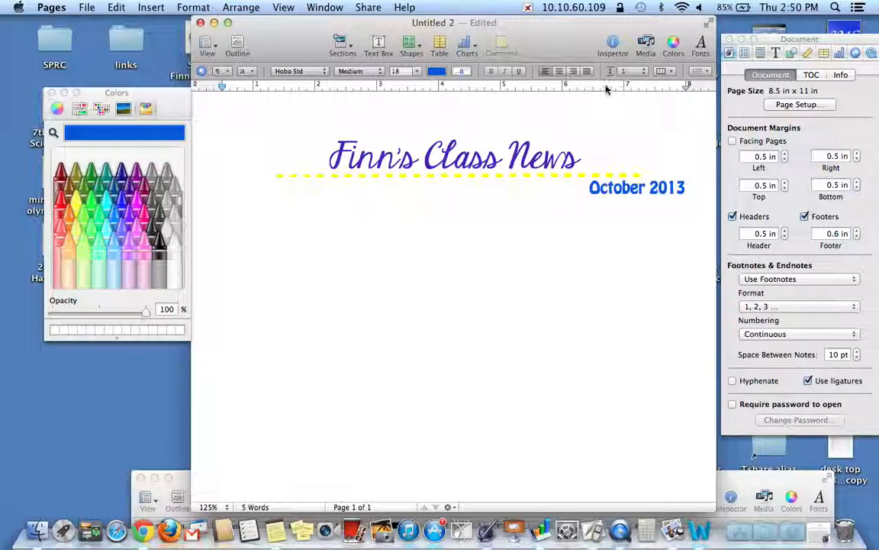
pyautogui.click(759, 53)
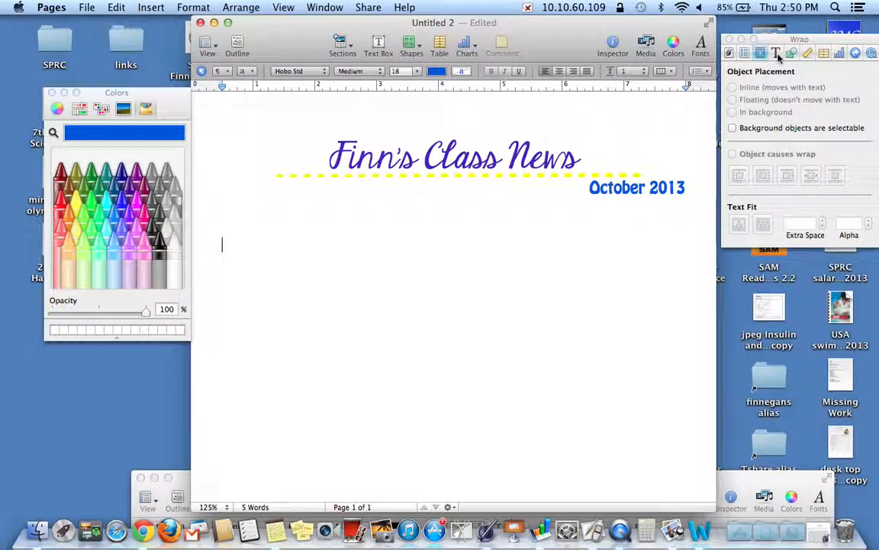
pyautogui.click(744, 54)
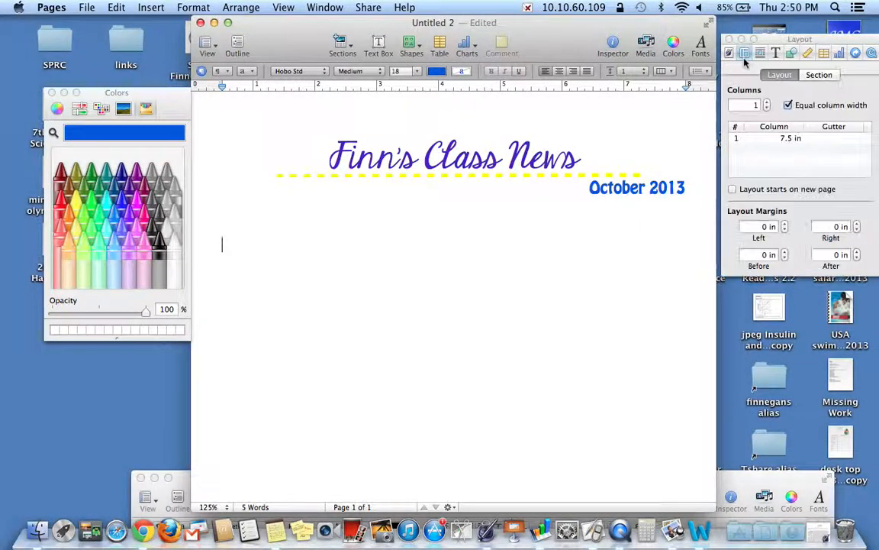
pyautogui.click(768, 102)
pyautogui.click(768, 102)
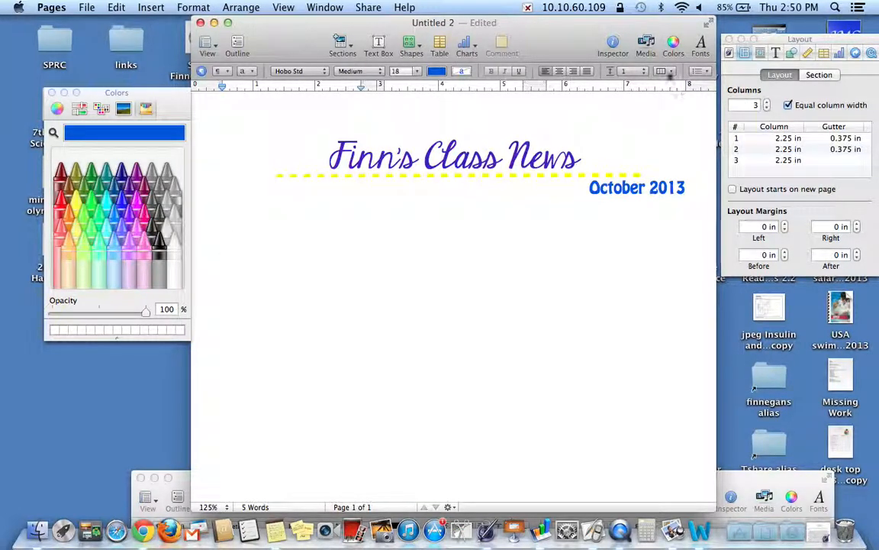
pyautogui.click(669, 72)
pyautogui.click(668, 71)
pyautogui.click(227, 246)
# Switch to Chrome and look through the full list of Edmodo groups, including Technology Literacy.
pyautogui.hotkey('ctrl', 'Left')
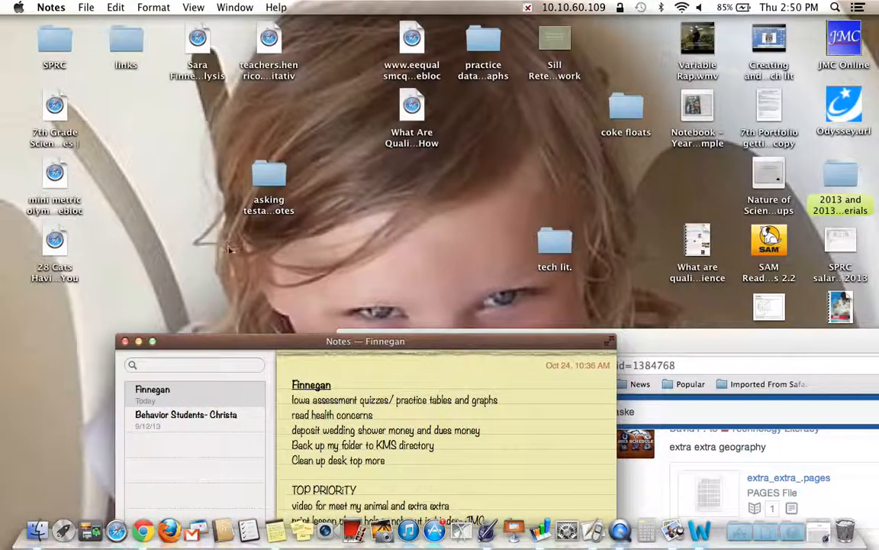
pyautogui.moveTo(669, 373); pyautogui.dragTo(391, 70)
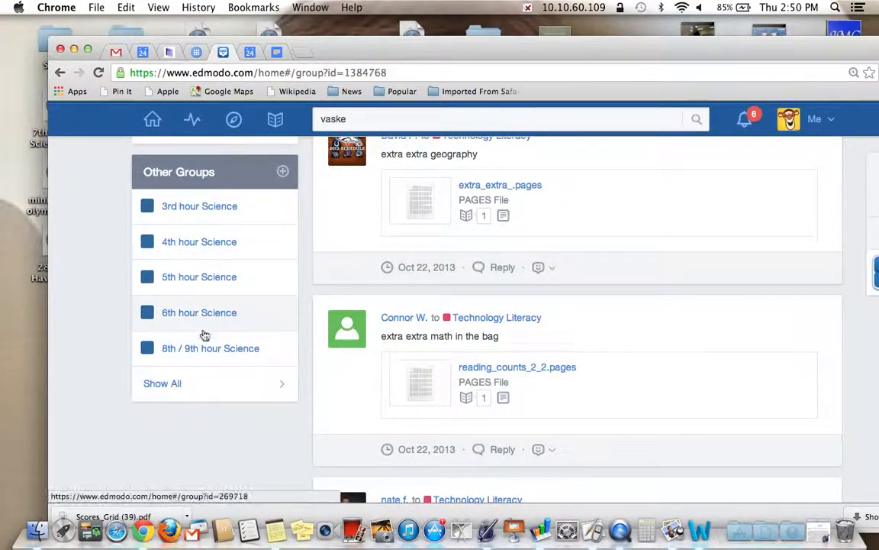
pyautogui.click(170, 384)
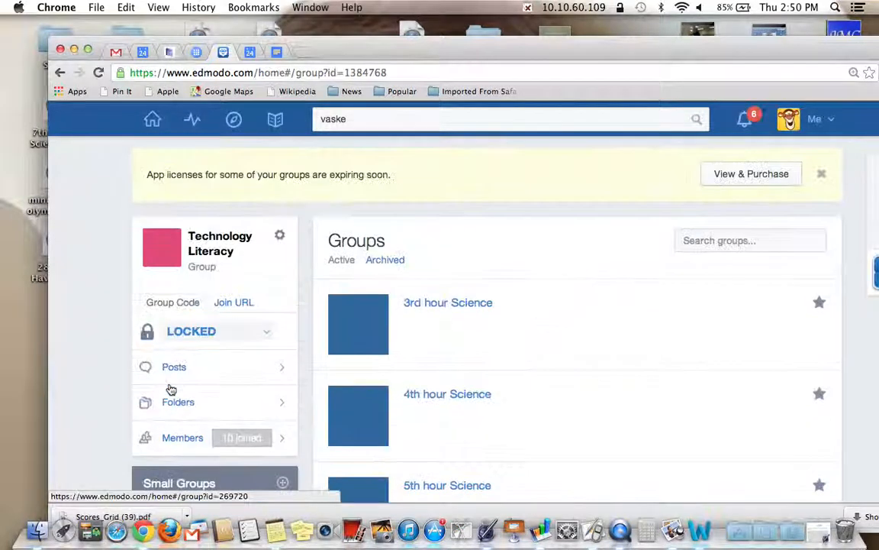
pyautogui.scroll(-10, 414, 361)
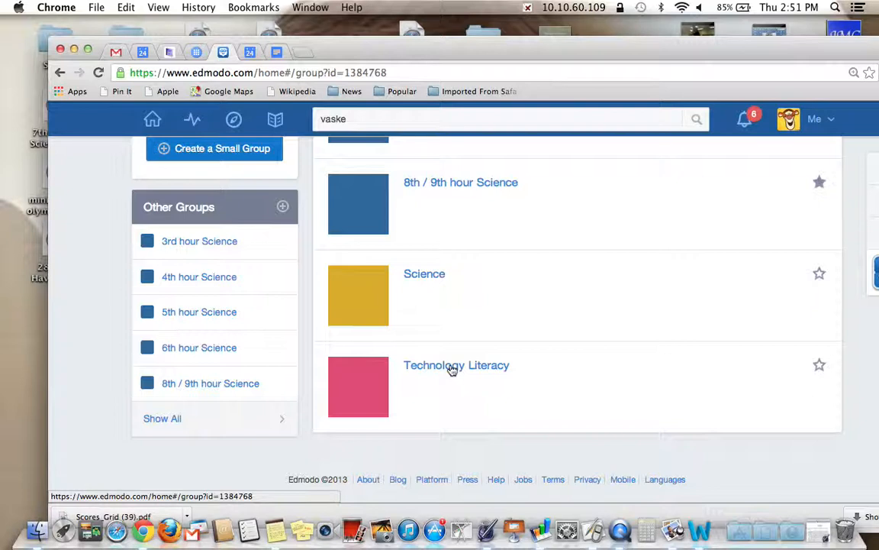
pyautogui.moveTo(534, 48); pyautogui.dragTo(490, 21)
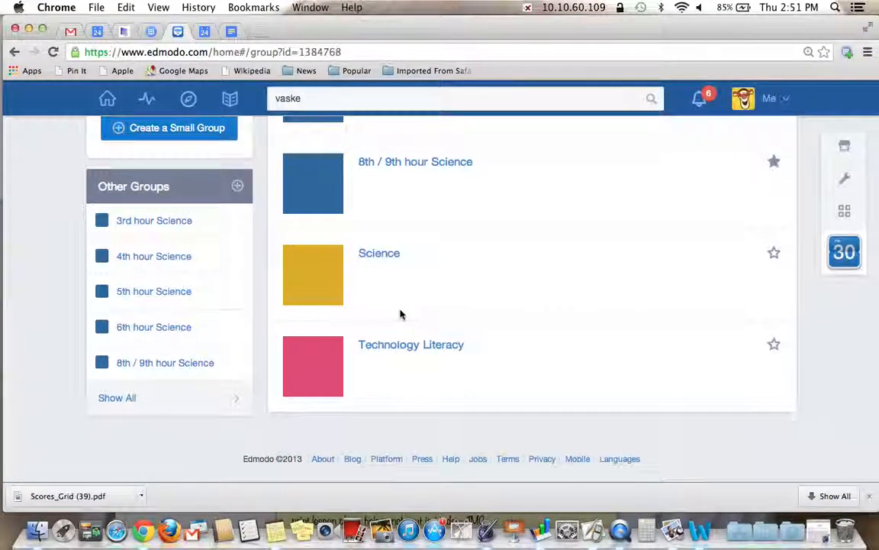
pyautogui.scroll(5, 400, 309)
pyautogui.scroll(-4, 400, 313)
pyautogui.scroll(-3, 400, 315)
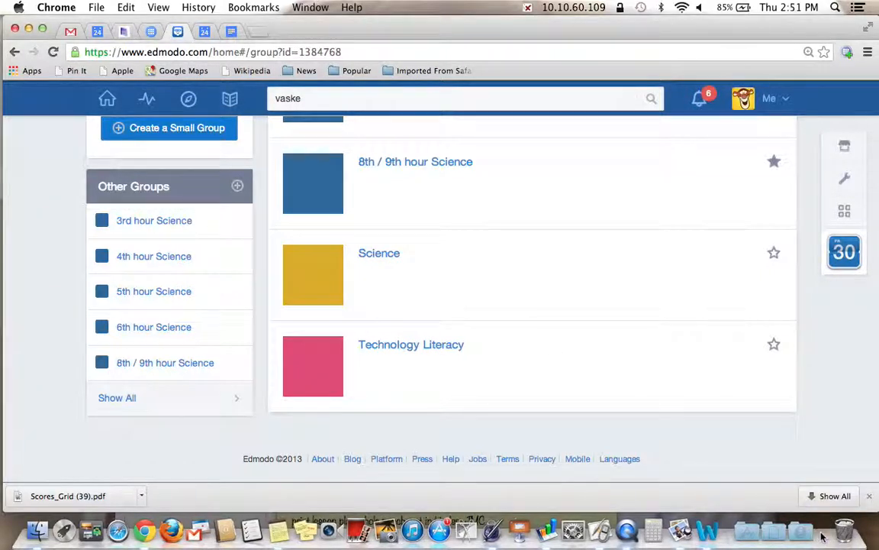
# Switch to the thank-you letter in Pages and copy its first body paragraph, starting "Thank you so much".
pyautogui.click(816, 530)
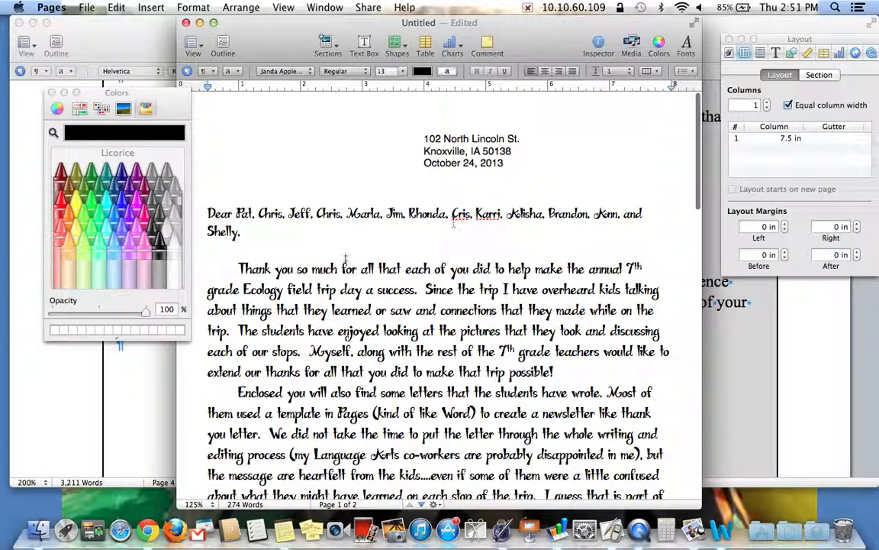
pyautogui.moveTo(234, 268); pyautogui.dragTo(568, 371)
pyautogui.press('super+c')
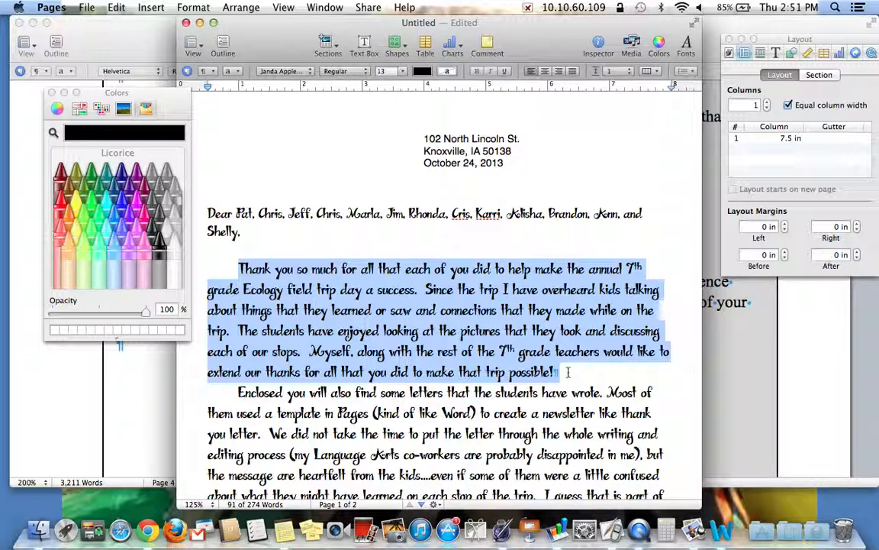
# In the newsletter's first column, enter "Title" and the byline "By aslkifda a;sfj a", leave a blank line and paste the copied paragraph.
pyautogui.click(126, 35)
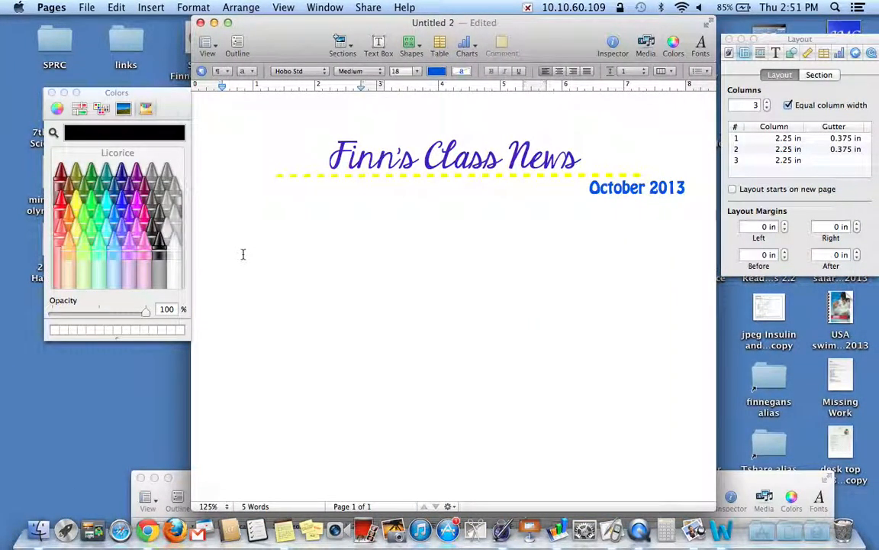
pyautogui.write('Title')
pyautogui.press('Return')
pyautogui.write('By aslkfda a;sfj a')
pyautogui.press('Return')
pyautogui.press('Return')
pyautogui.press('super+v')
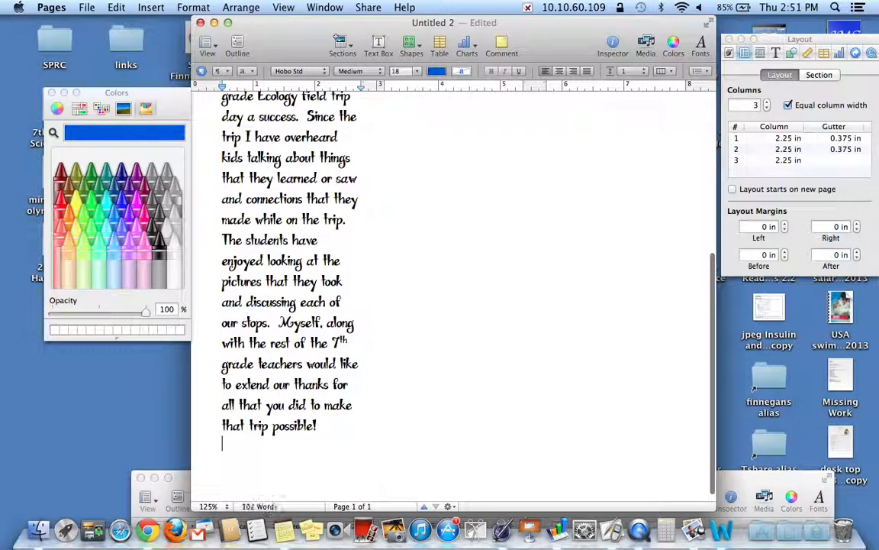
# Paste the copied paragraph twice more below the first copy, separated by blank lines, to fill the remaining columns.
pyautogui.press('Return')
pyautogui.press('super+v')
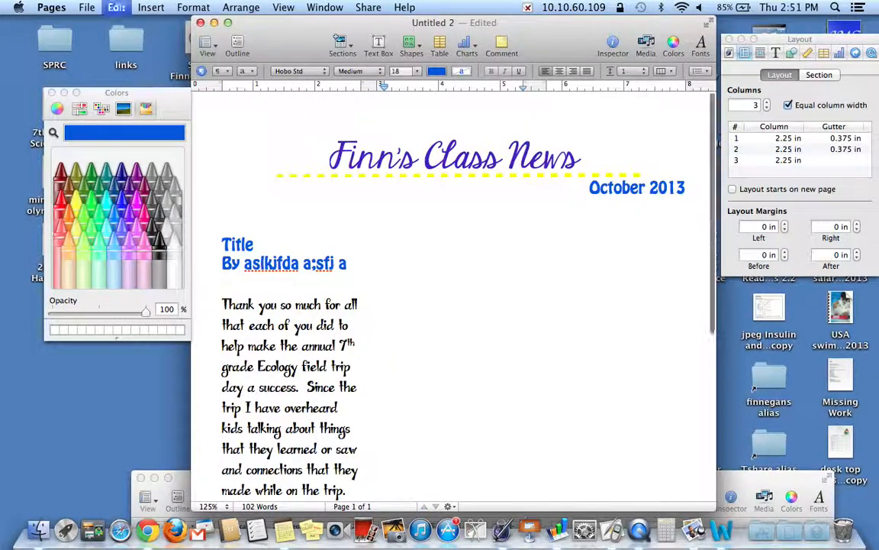
pyautogui.press('super+v')
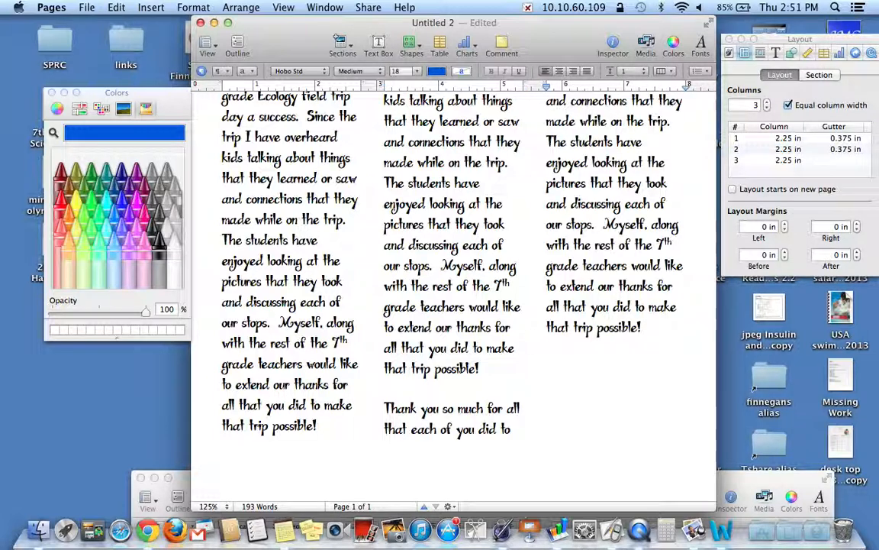
# Paste the copied paragraph several more times so the article text runs into the third column of page two.
pyautogui.press('super+v')
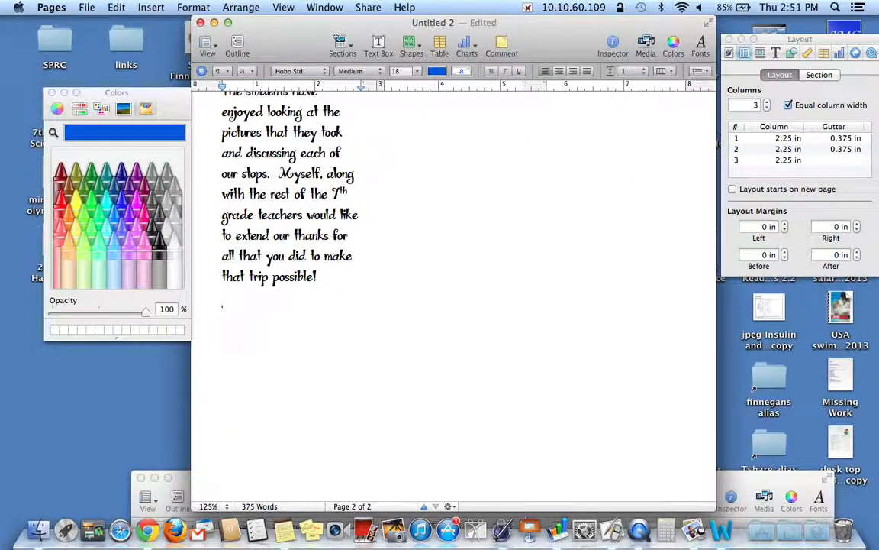
pyautogui.press('super+v')
pyautogui.press('super+v')
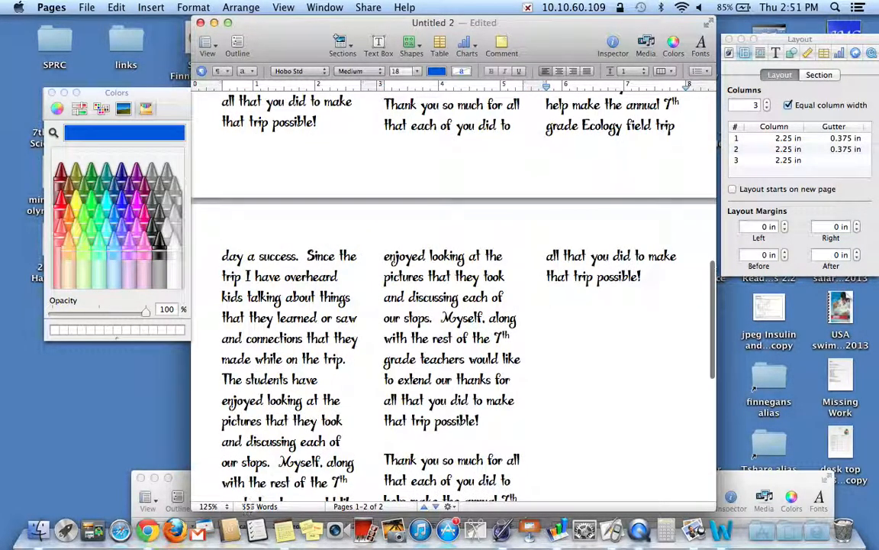
# Set the byline under "Title" in the first column to the HelloTypewriter font at 12 pt.
pyautogui.scroll(-5, 216, 338)
pyautogui.scroll(10, 214, 338)
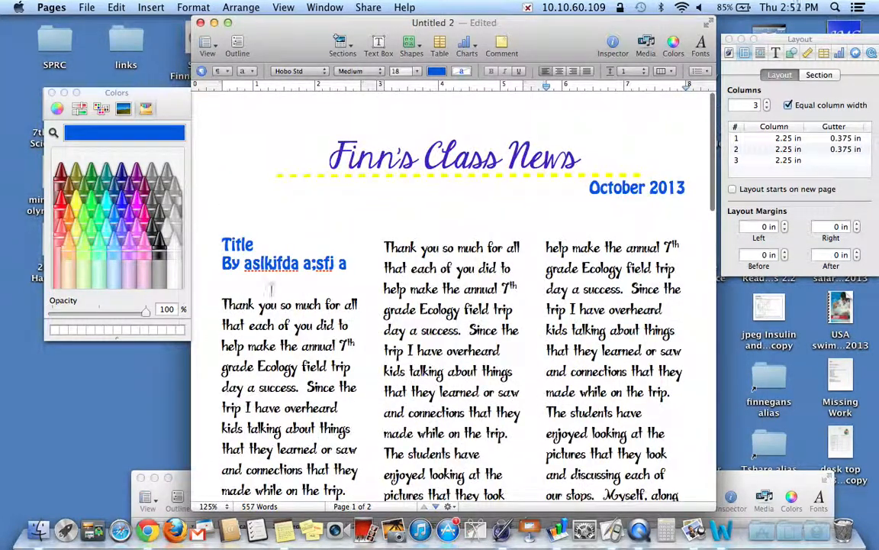
pyautogui.click(252, 244)
pyautogui.moveTo(252, 244); pyautogui.dragTo(202, 222)
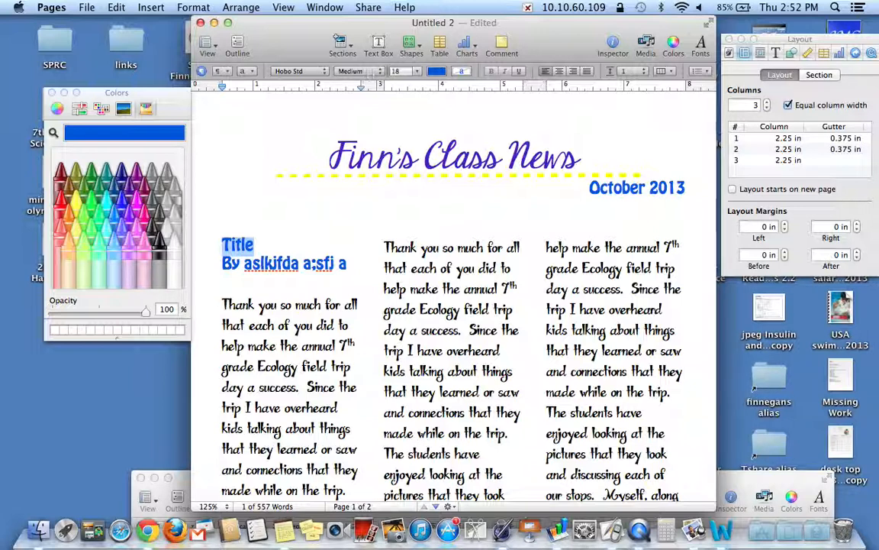
pyautogui.moveTo(344, 262); pyautogui.dragTo(223, 263)
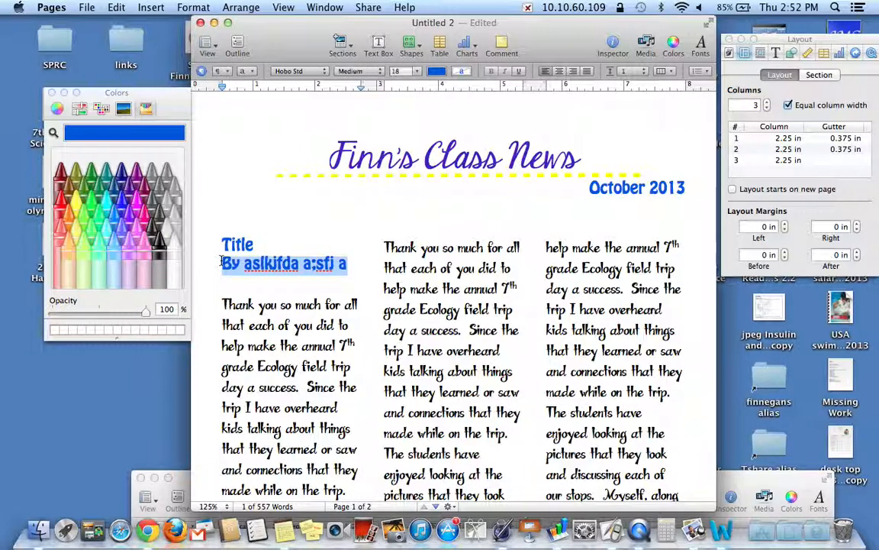
pyautogui.click(364, 74)
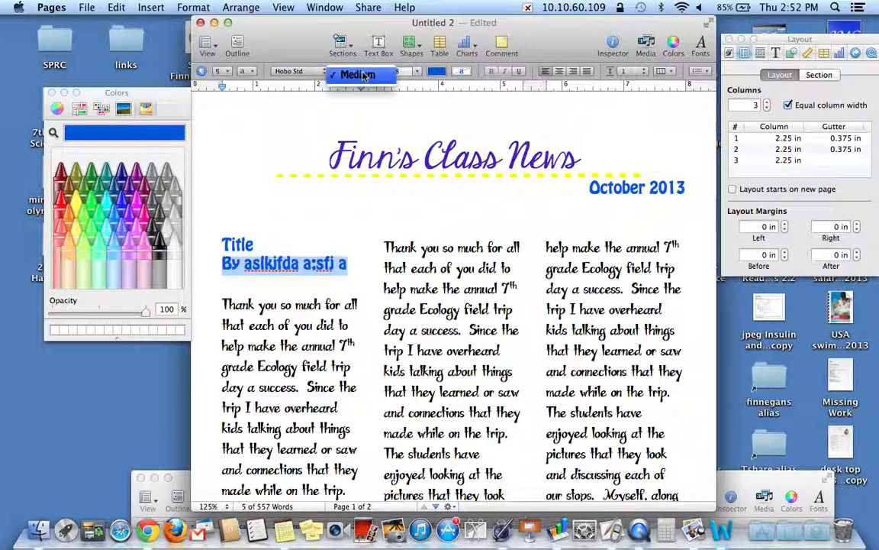
pyautogui.click(364, 74)
pyautogui.click(319, 72)
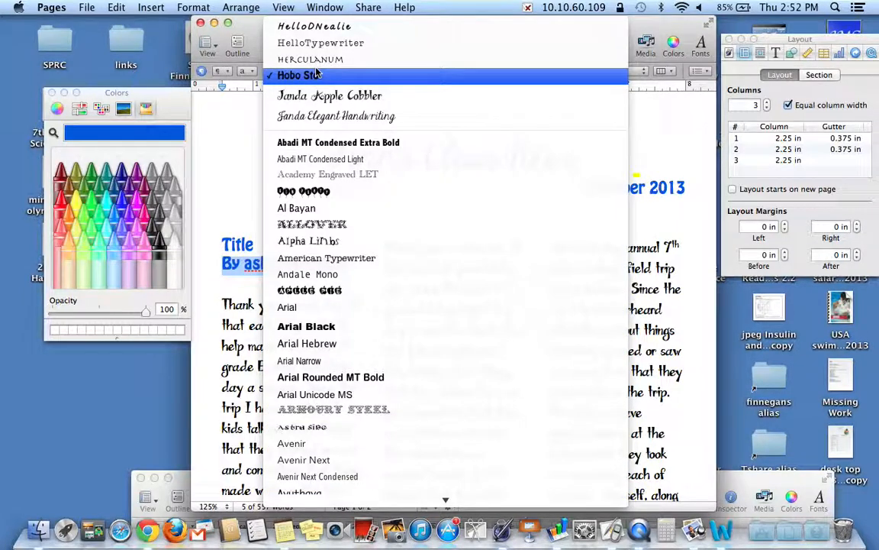
pyautogui.click(319, 42)
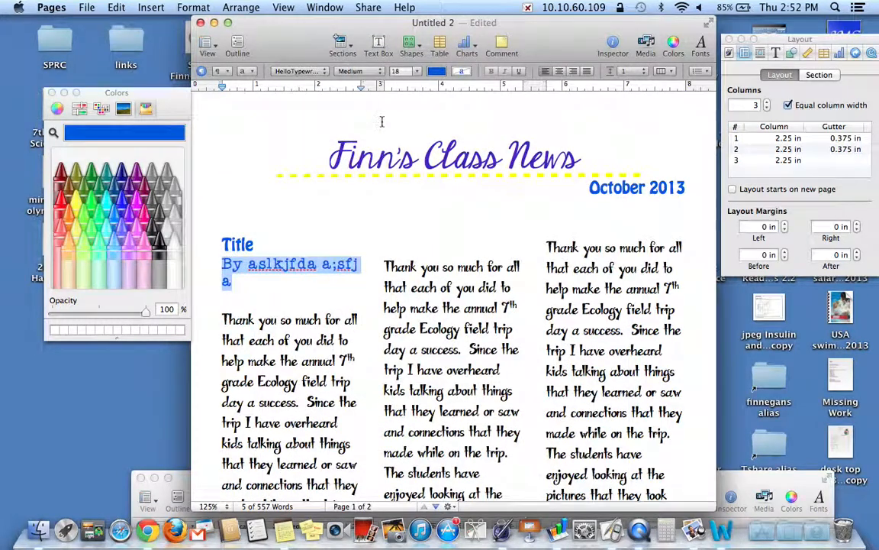
pyautogui.click(406, 71)
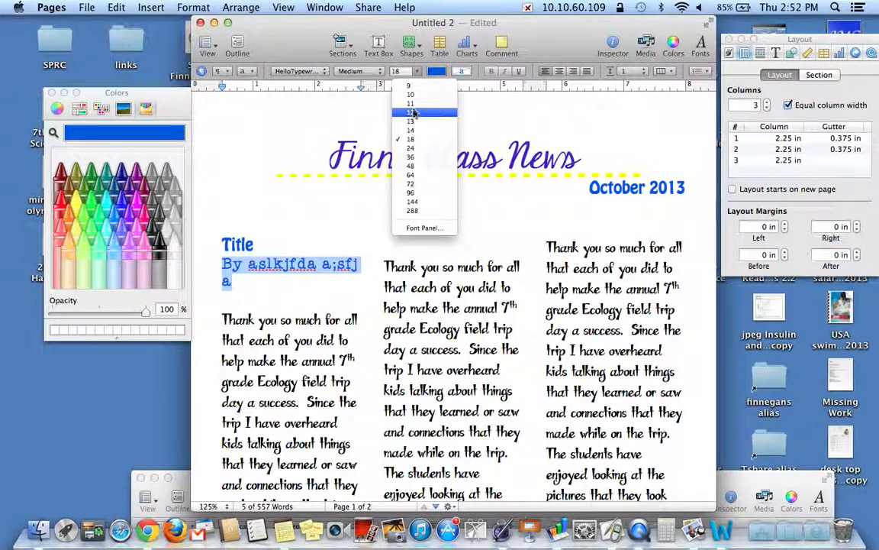
pyautogui.click(412, 112)
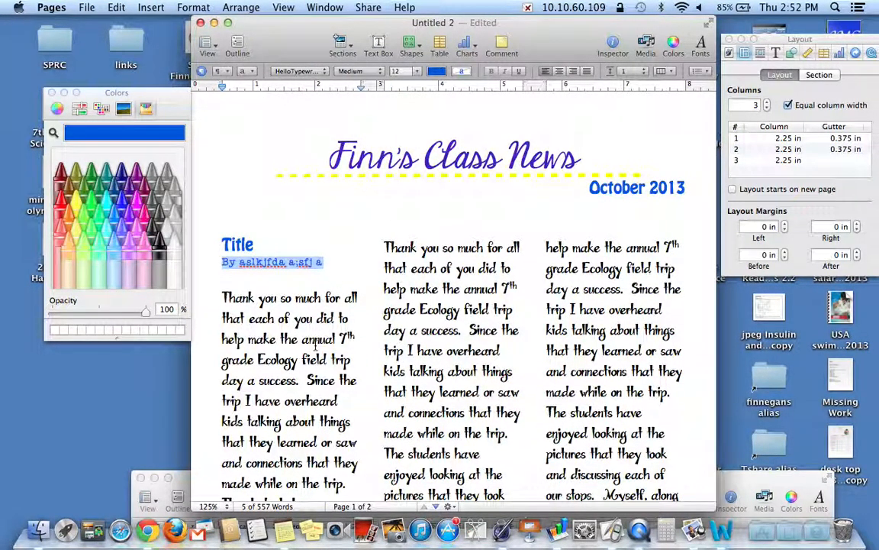
# Add the heading "Important Dates" below the end of the article text in page two's third column, leaving blank lines above it.
pyautogui.scroll(-3, 316, 345)
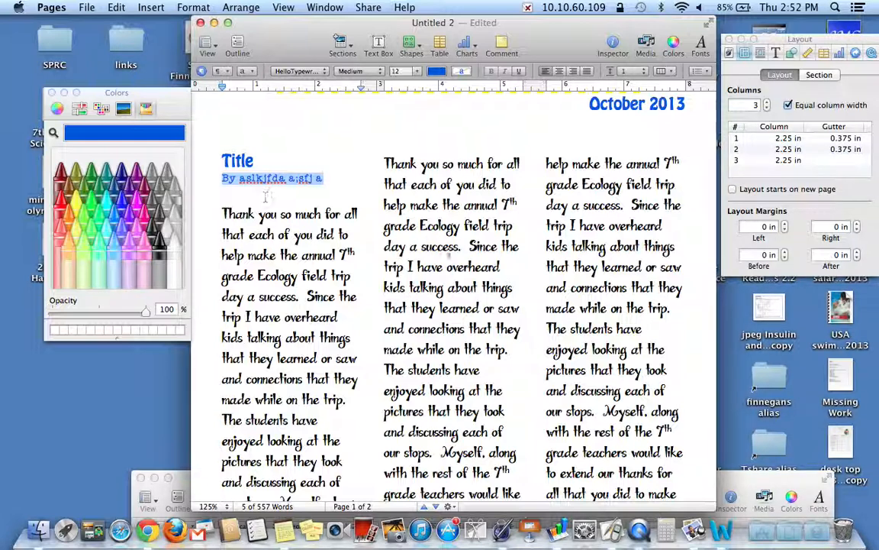
pyautogui.scroll(-15, 266, 197)
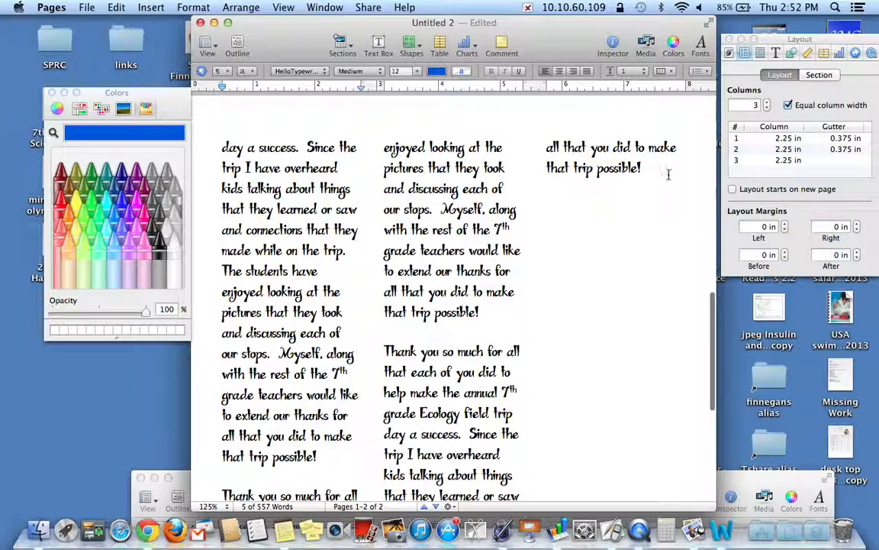
pyautogui.click(668, 175)
pyautogui.press('Return')
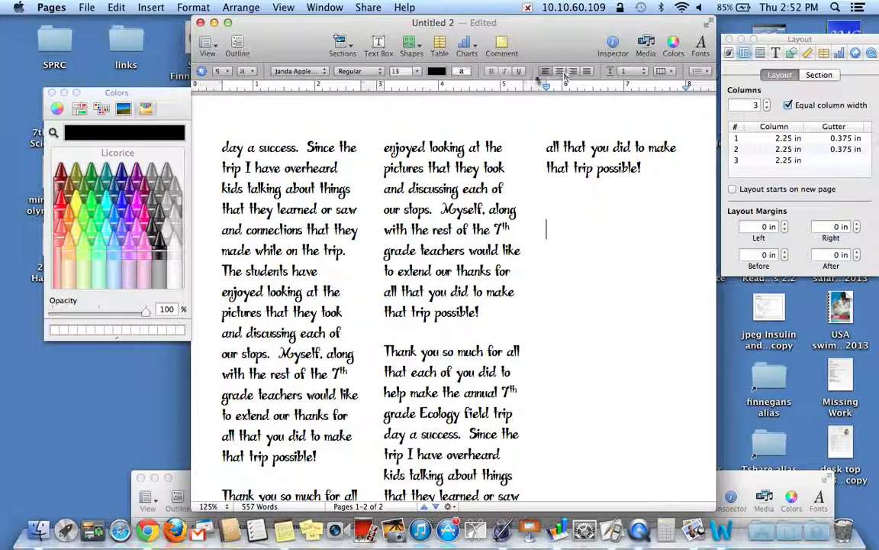
pyautogui.write('Impro')
pyautogui.press('BackSpace')
pyautogui.press('BackSpace')
pyautogui.write('otta')
pyautogui.write('nt Dates')
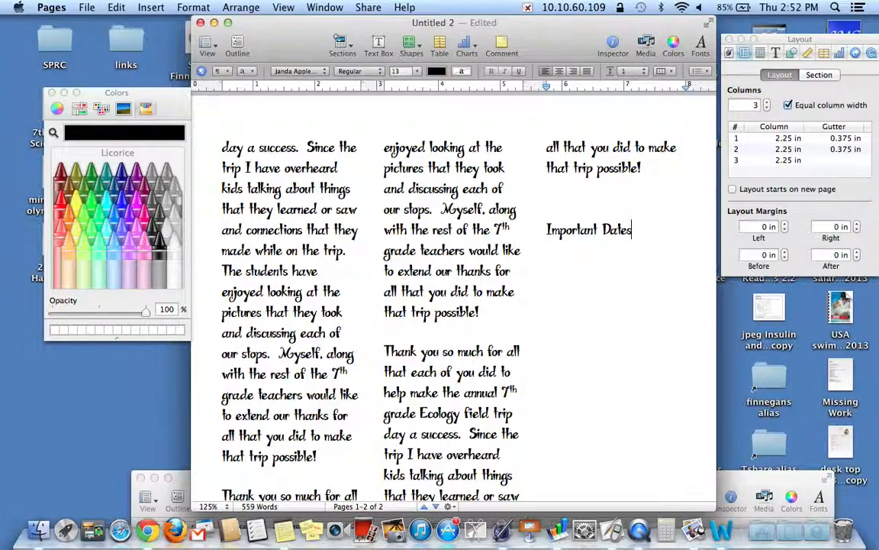
pyautogui.hotkey('ctrl', 'Left')
pyautogui.hotkey('ctrl', 'Left')
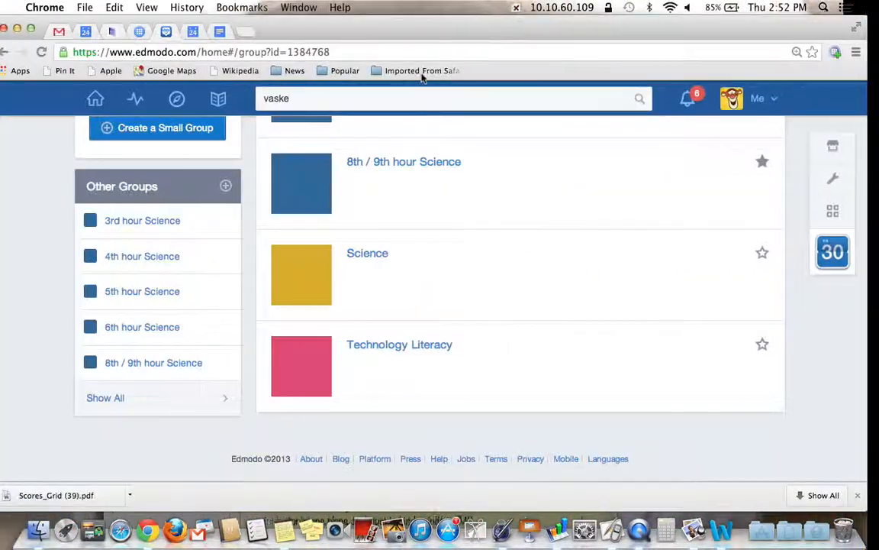
pyautogui.click(254, 32)
pyautogui.write('kno')
pyautogui.press('Return')
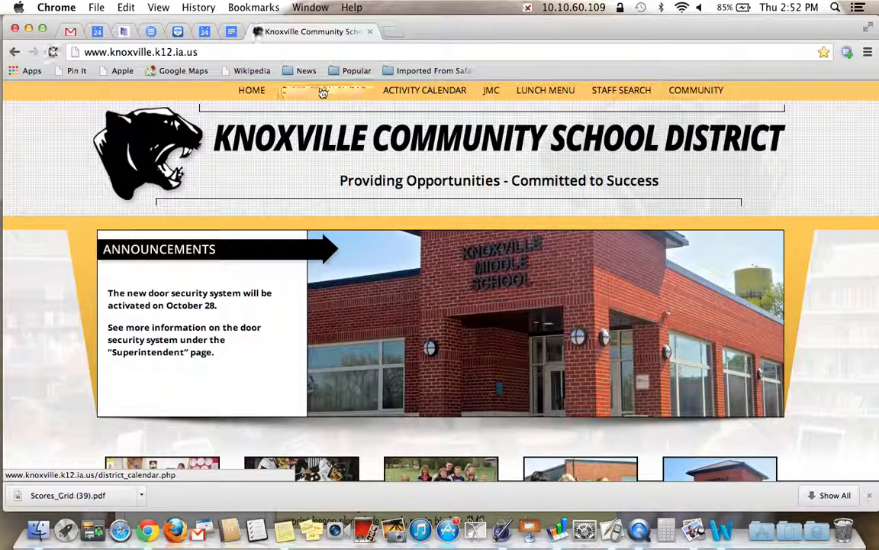
# Open the District Calendar and look through the October 2013 events for dates to list.
pyautogui.click(324, 91)
pyautogui.scroll(-2, 298, 346)
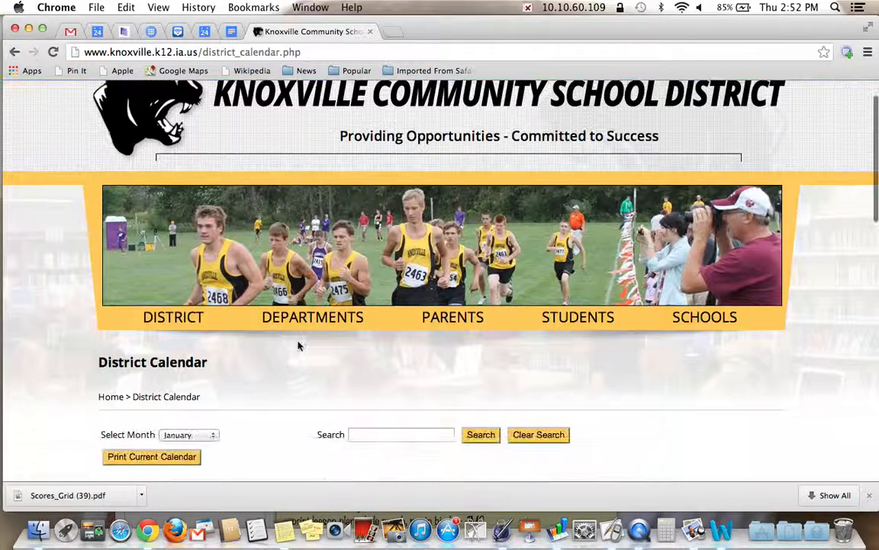
pyautogui.scroll(-5, 299, 346)
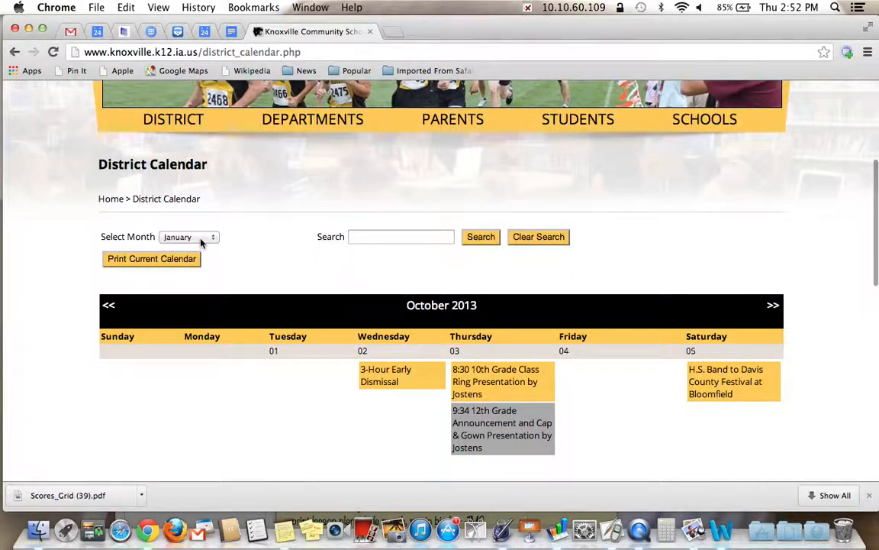
pyautogui.click(202, 238)
pyautogui.click(194, 335)
pyautogui.scroll(-15, 670, 369)
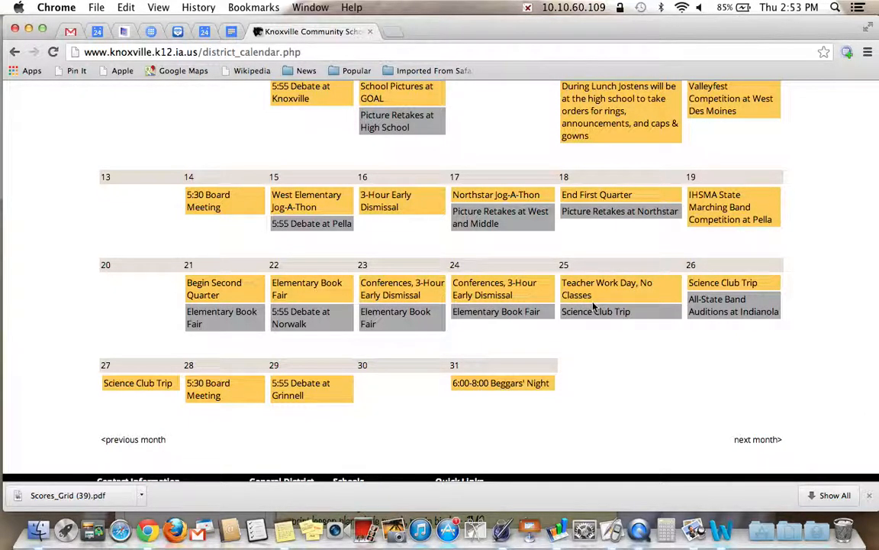
# Switch back to the Pages newsletter and enter "October 23rd- Early out- conferences" on the line below "Important Dates".
pyautogui.hotkey('ctrl', 'Right')
pyautogui.hotkey('ctrl', 'Right')
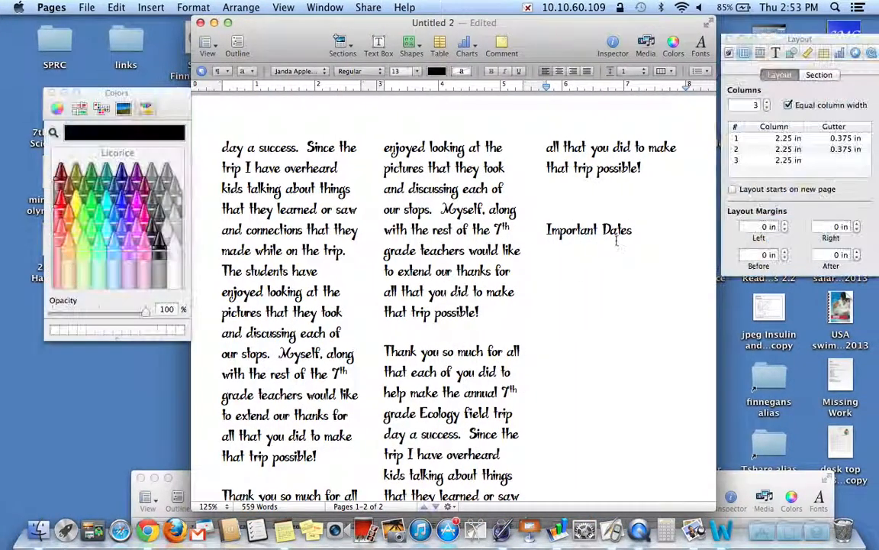
pyautogui.click(619, 251)
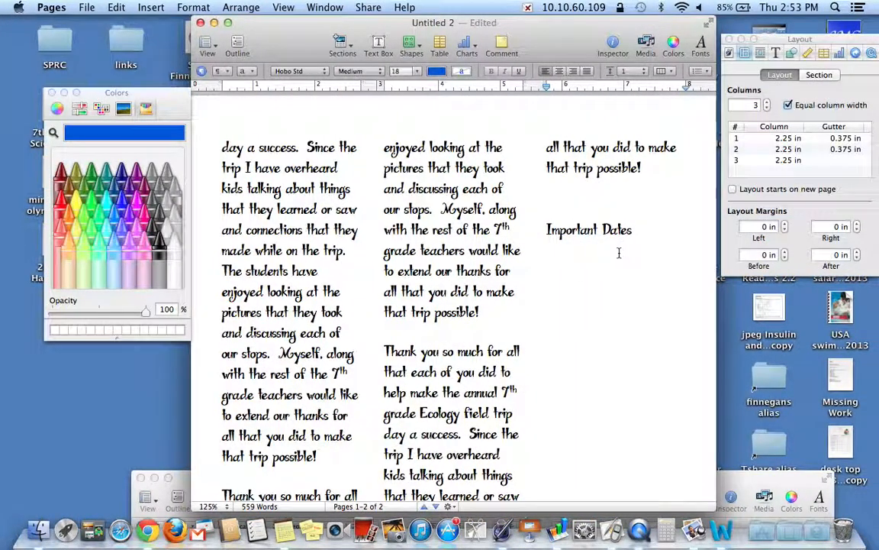
pyautogui.write('October')
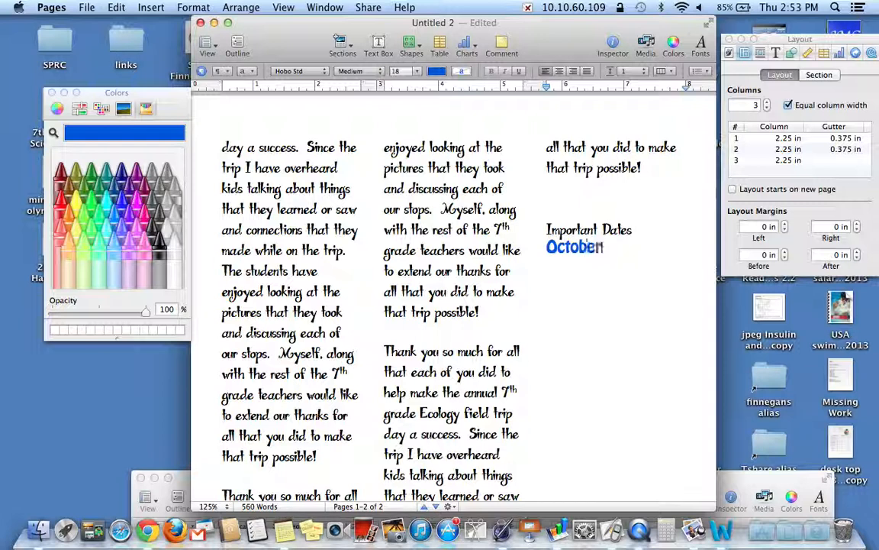
pyautogui.write(' 23')
pyautogui.write('rd NO sa')
pyautogui.press('BackSpace')
pyautogui.press('BackSpace')
pyautogui.press('BackSpace')
pyautogui.write('Early')
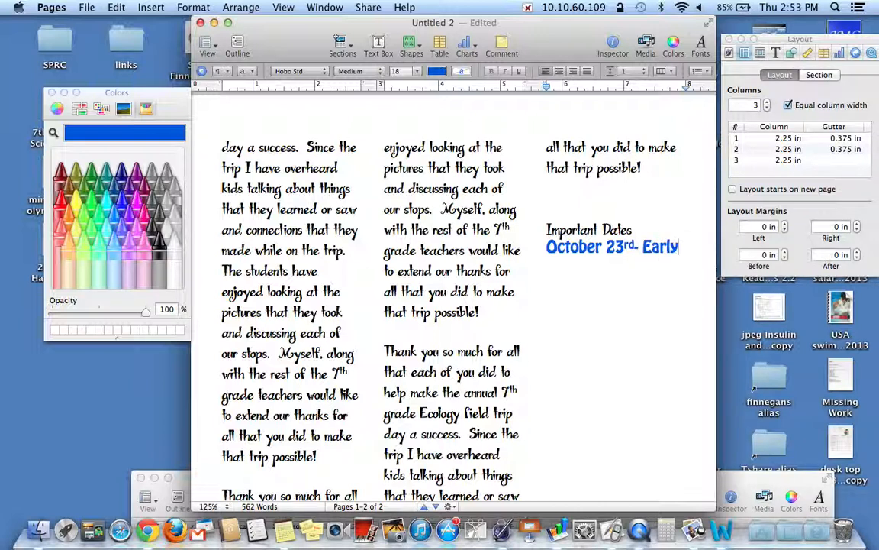
pyautogui.write(' out- co')
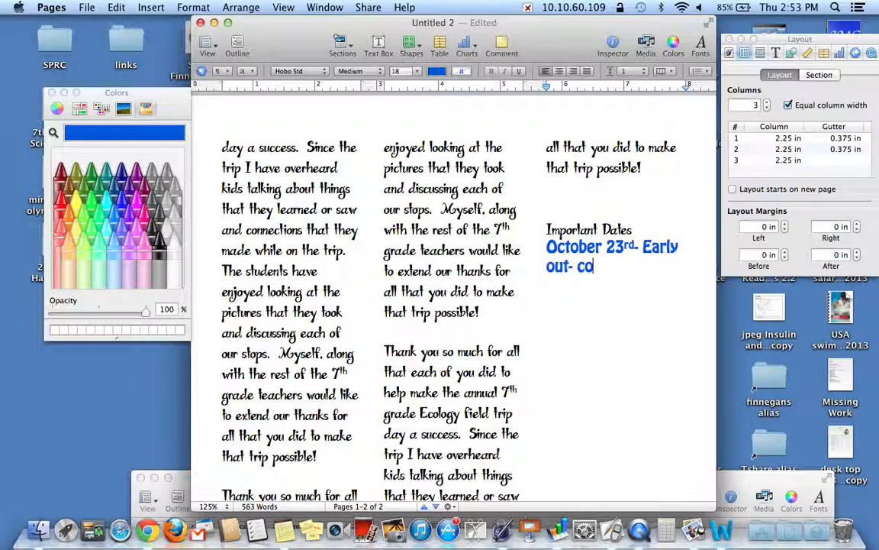
pyautogui.write('nferences')
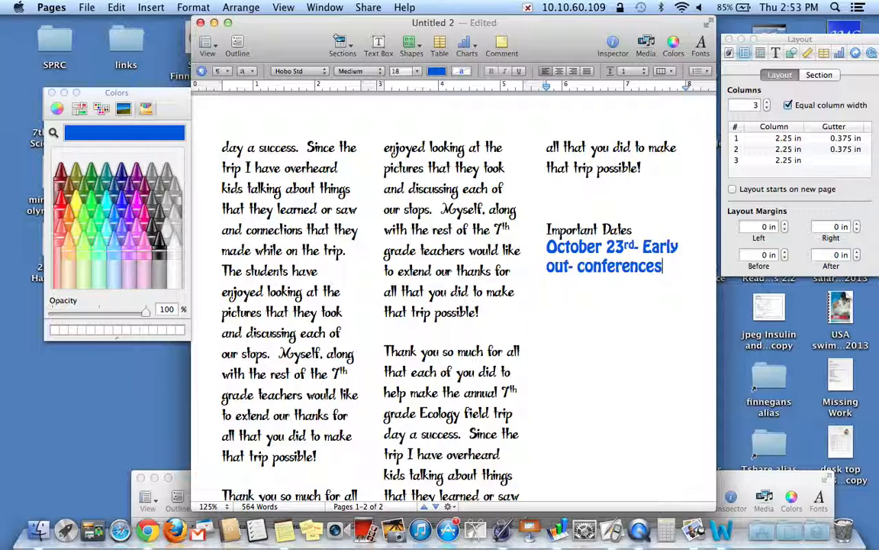
# Format the October 23rd entry with a dark teal text color and a 13 pt font size.
pyautogui.moveTo(663, 267); pyautogui.dragTo(547, 245)
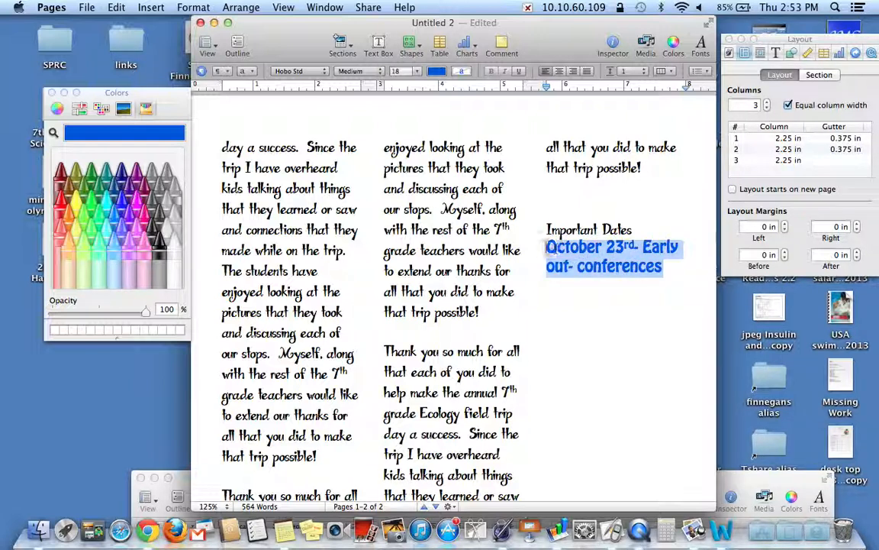
pyautogui.click(437, 71)
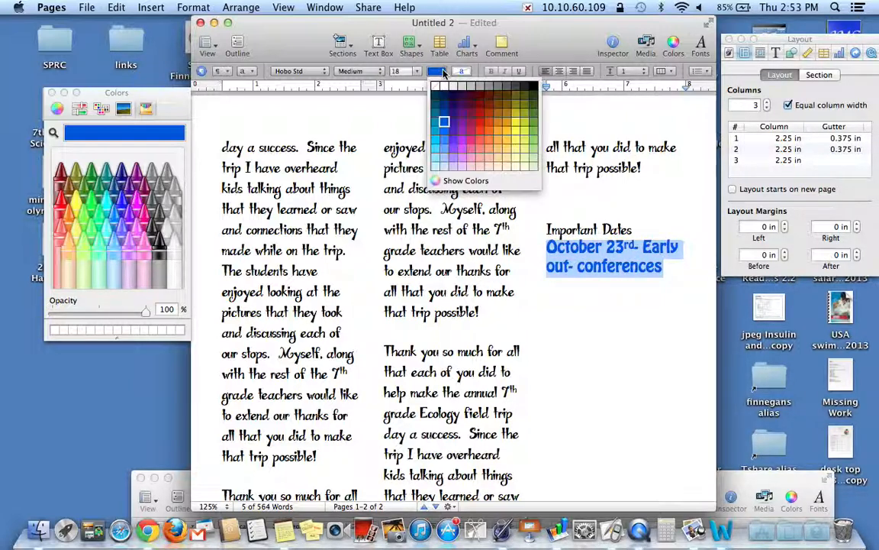
pyautogui.click(439, 100)
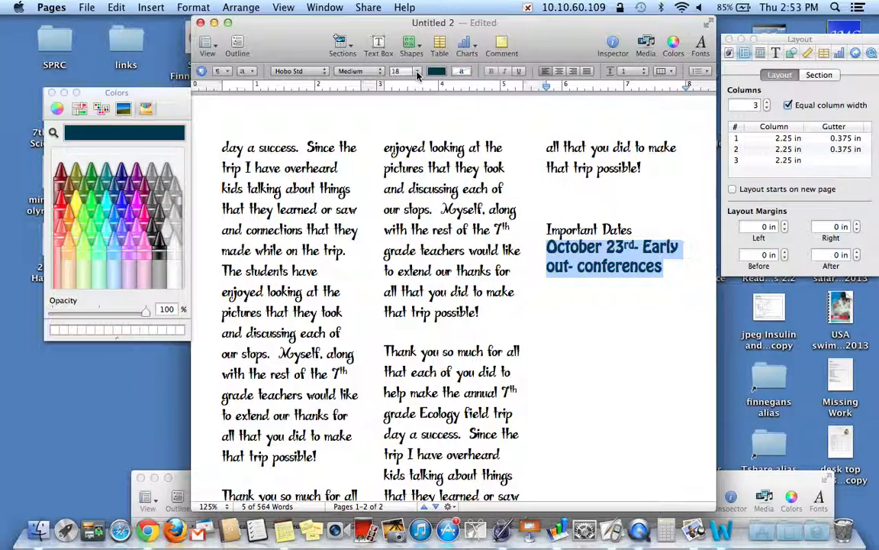
pyautogui.click(404, 71)
pyautogui.click(412, 121)
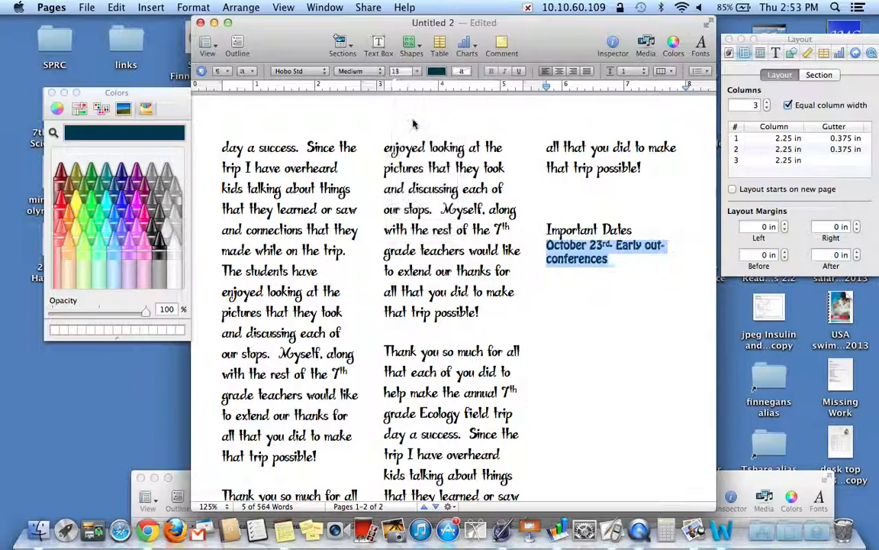